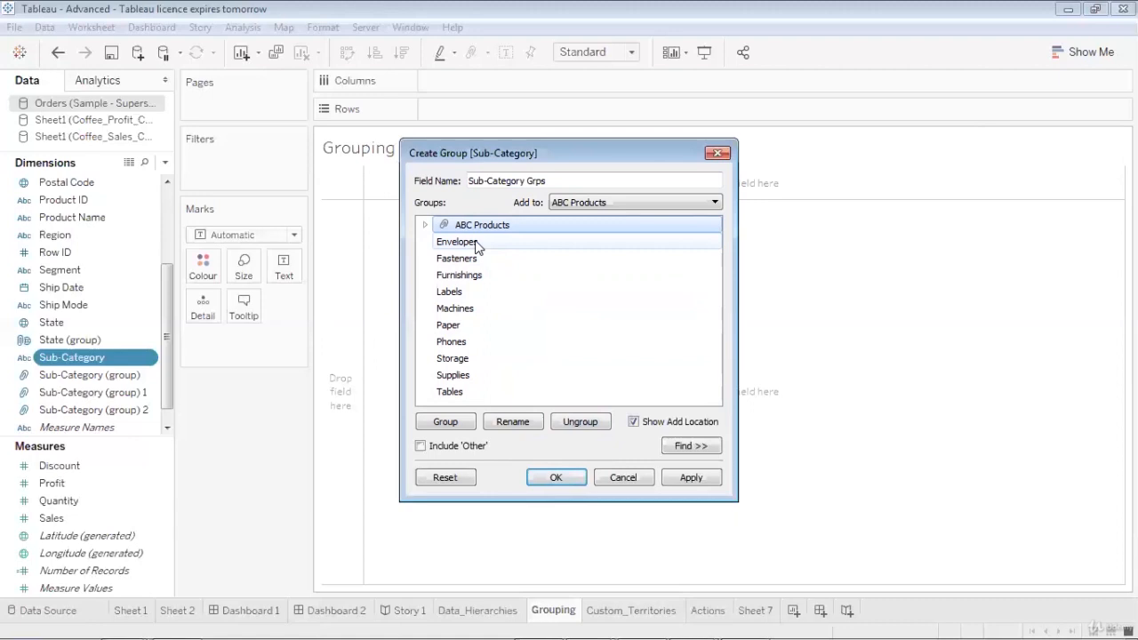
Group the Envelopes, Fasteners, Furnishings, Labels, Machines, Paper and Phones sub-categories together
click(477, 246)
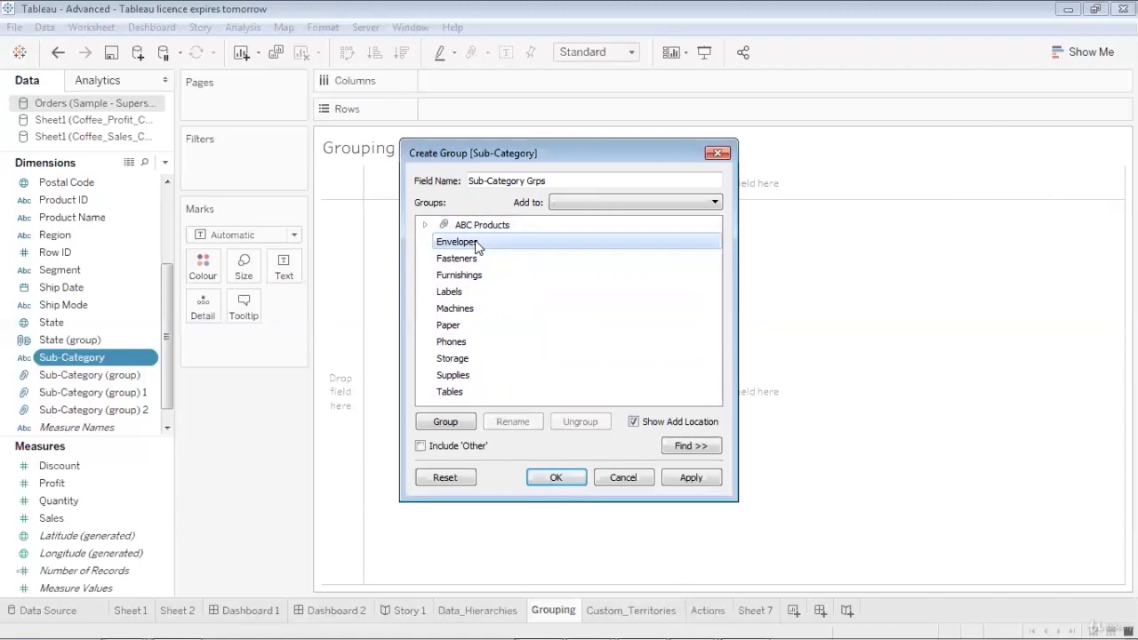
drag(478, 247, 472, 285)
ctrl+click(470, 281)
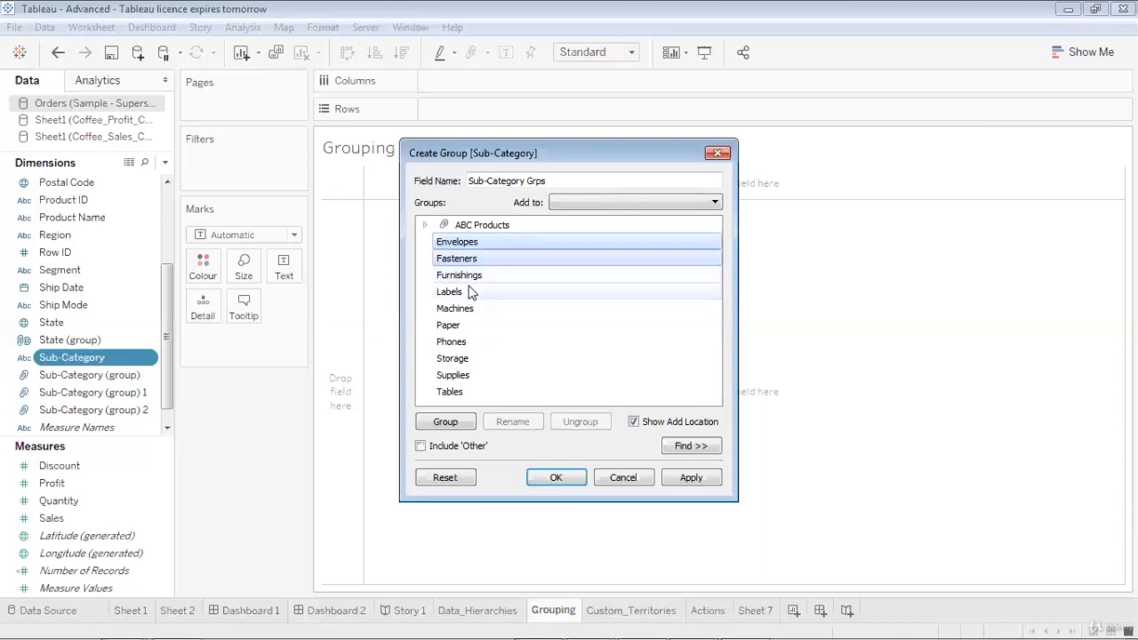
ctrl+click(470, 278)
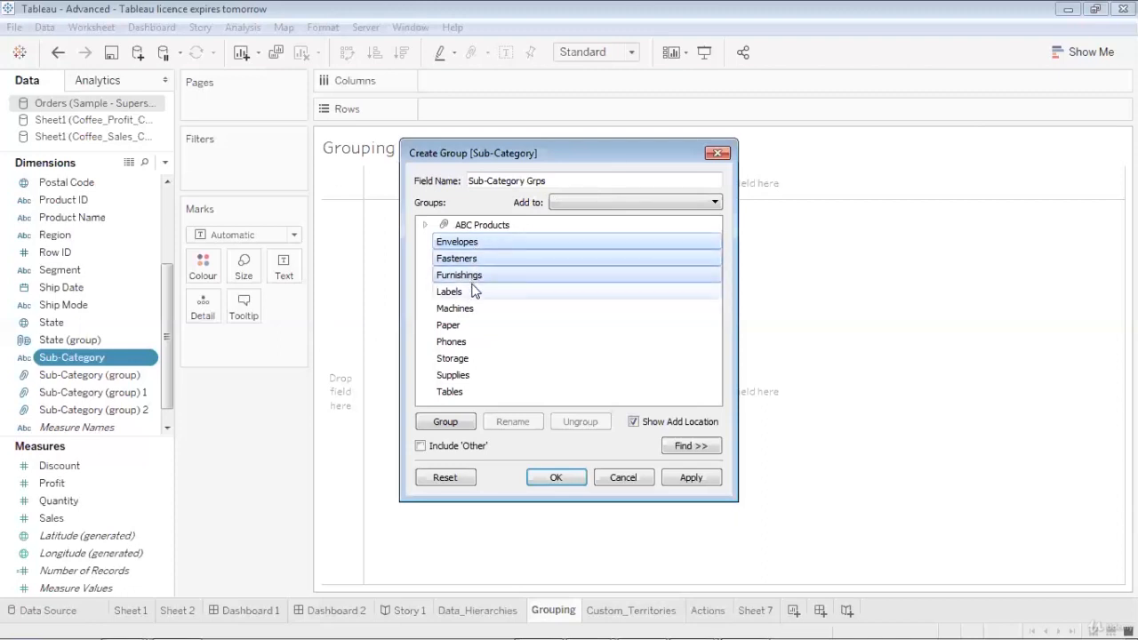
ctrl+click(474, 290)
ctrl+click(461, 310)
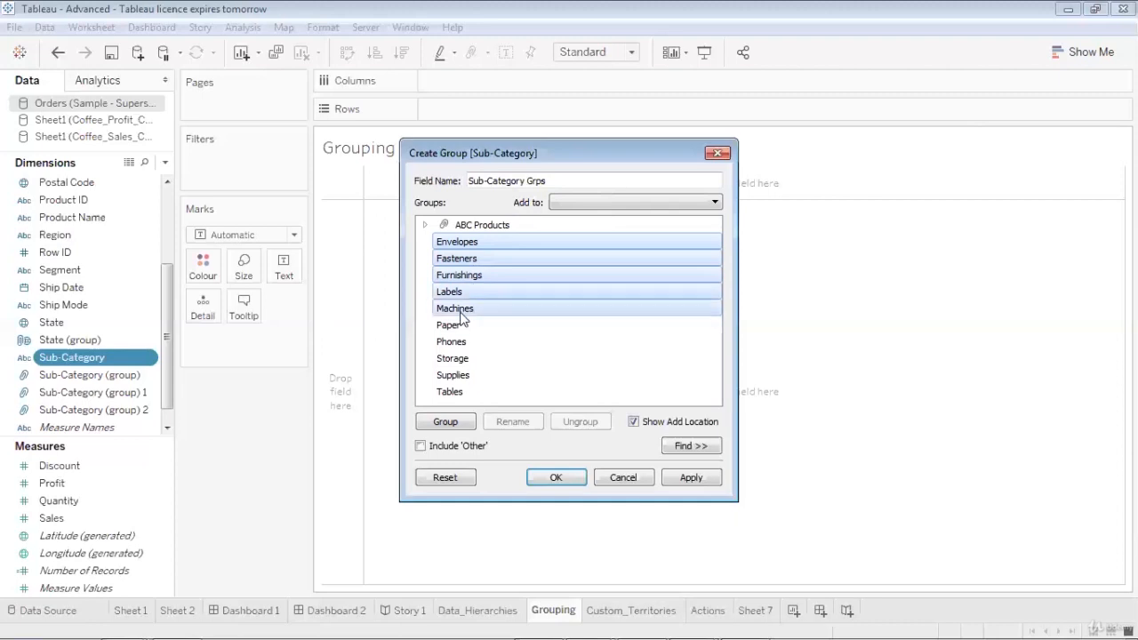
ctrl+click(459, 326)
ctrl+click(459, 343)
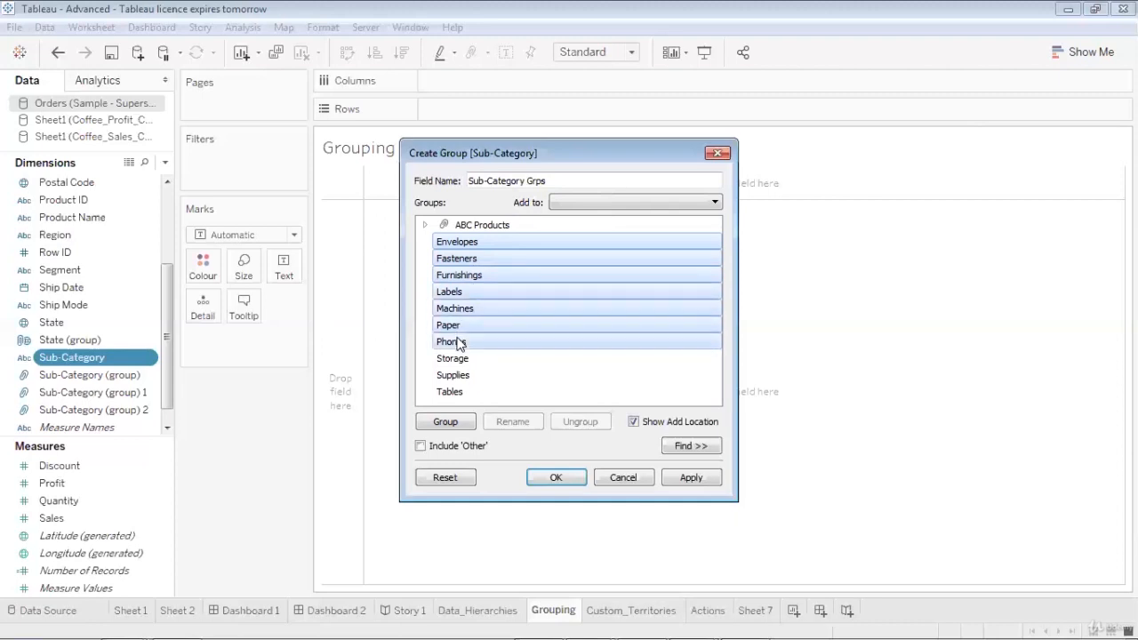
click(447, 419)
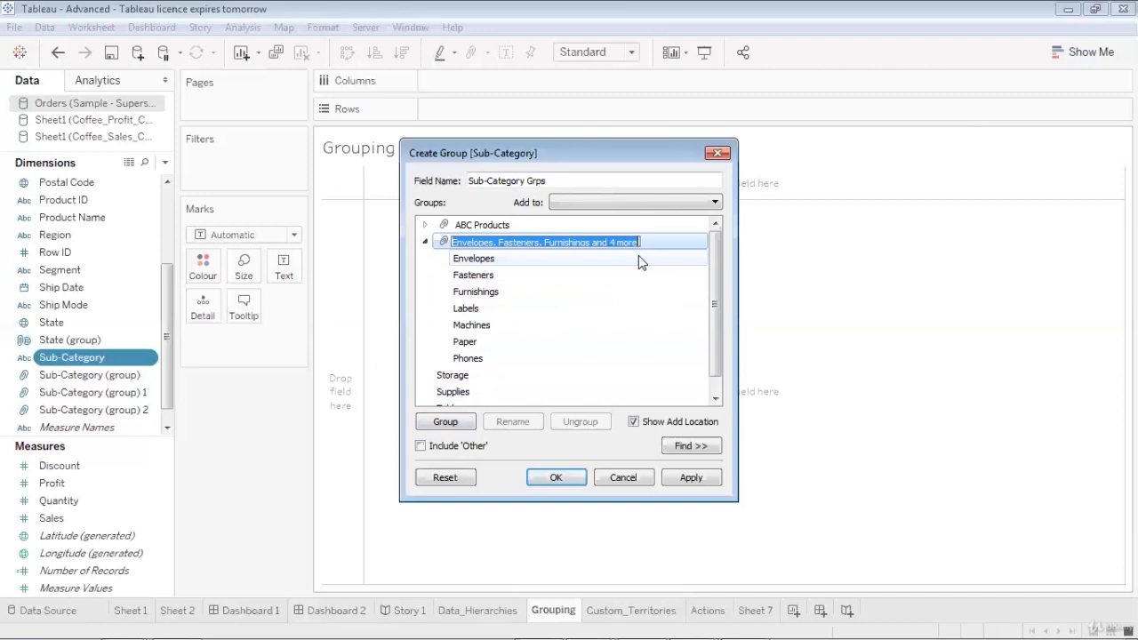
Name the new group E2P Products and save the Sub-Category Grps field
text(E)
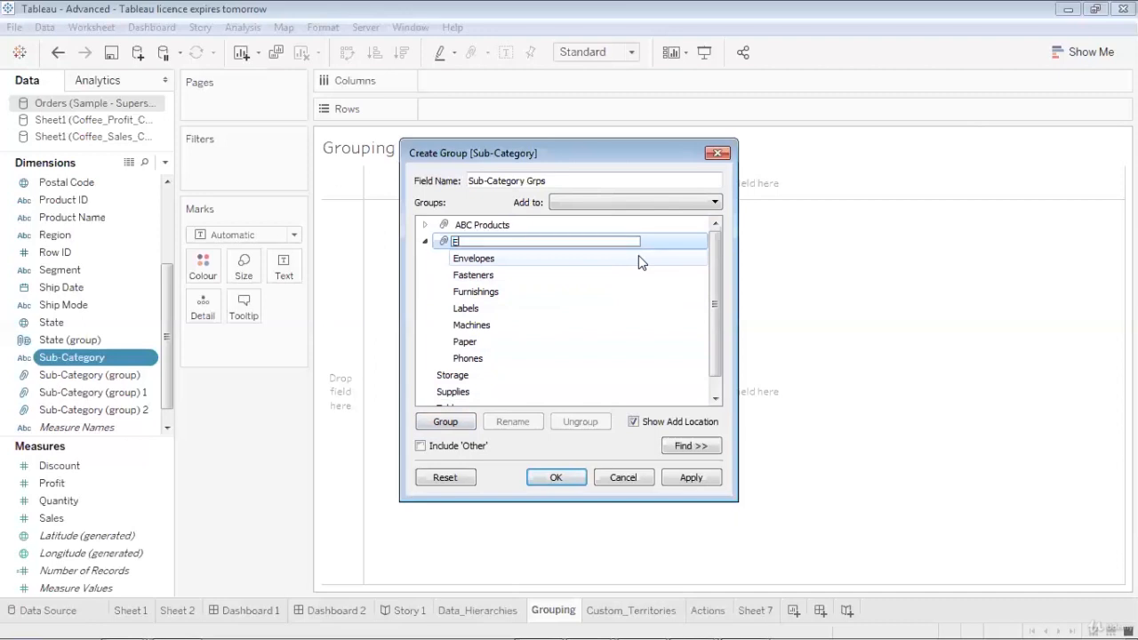
text(2P Products)
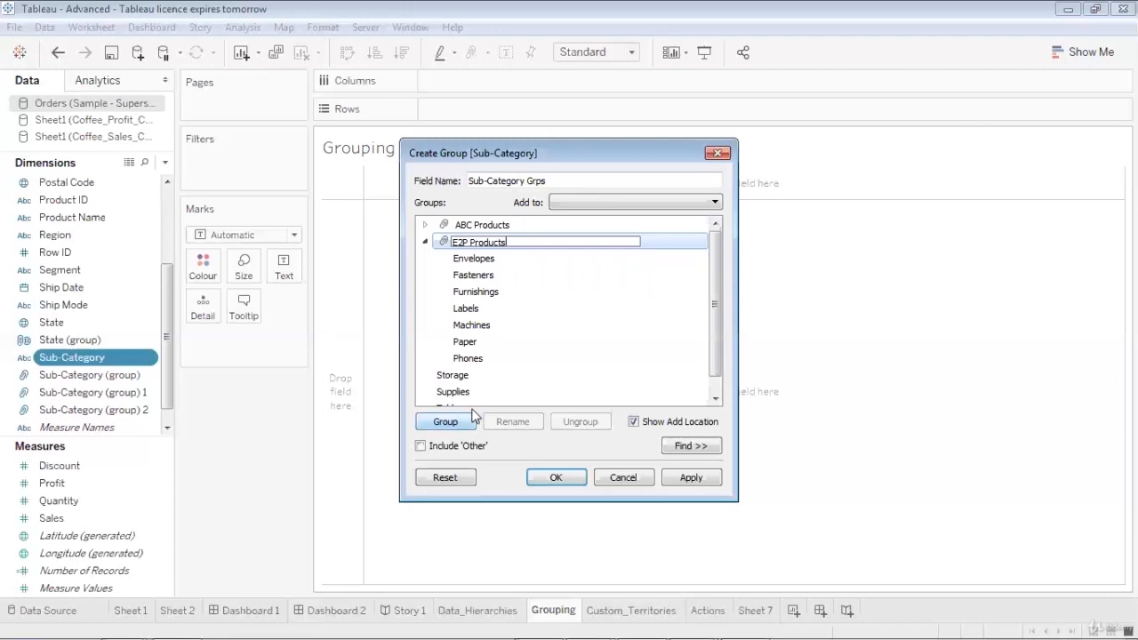
click(550, 358)
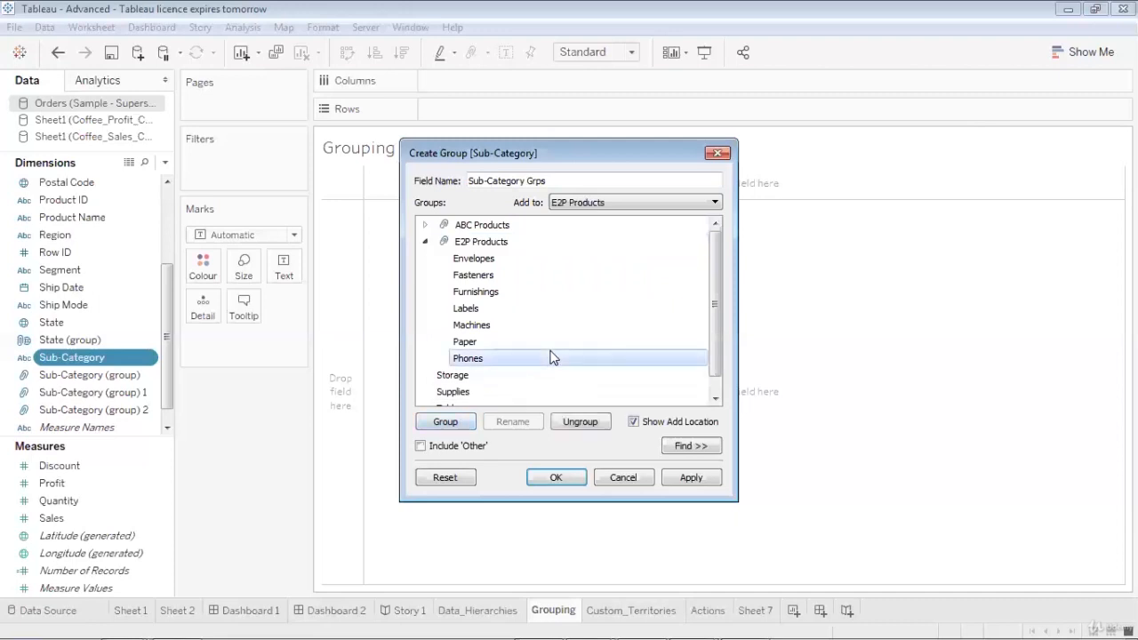
click(426, 241)
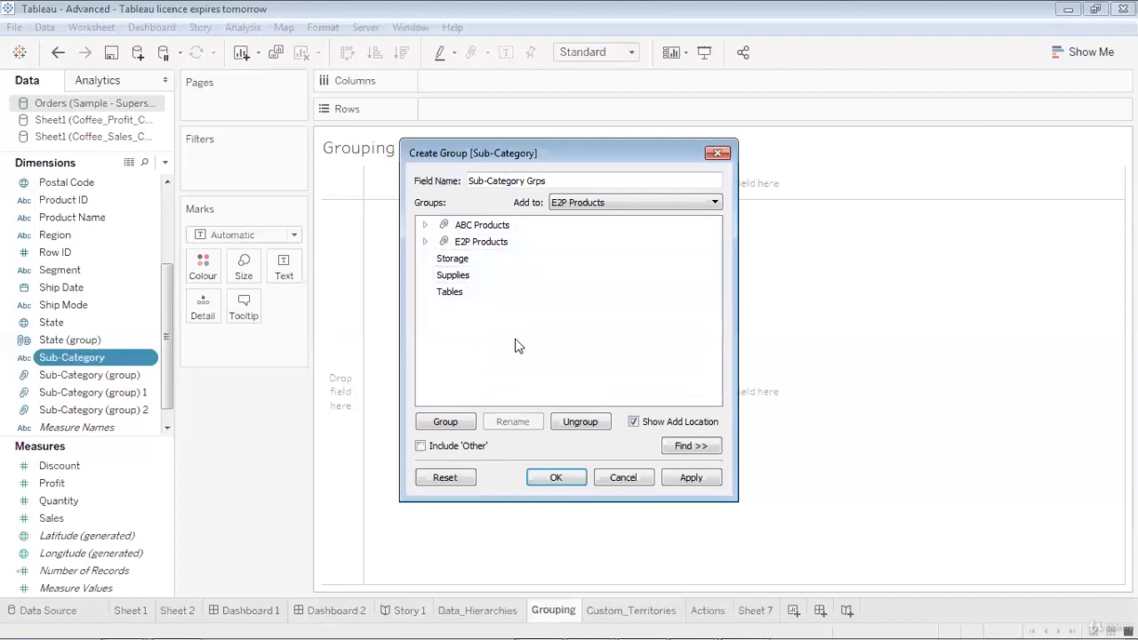
click(690, 478)
click(578, 480)
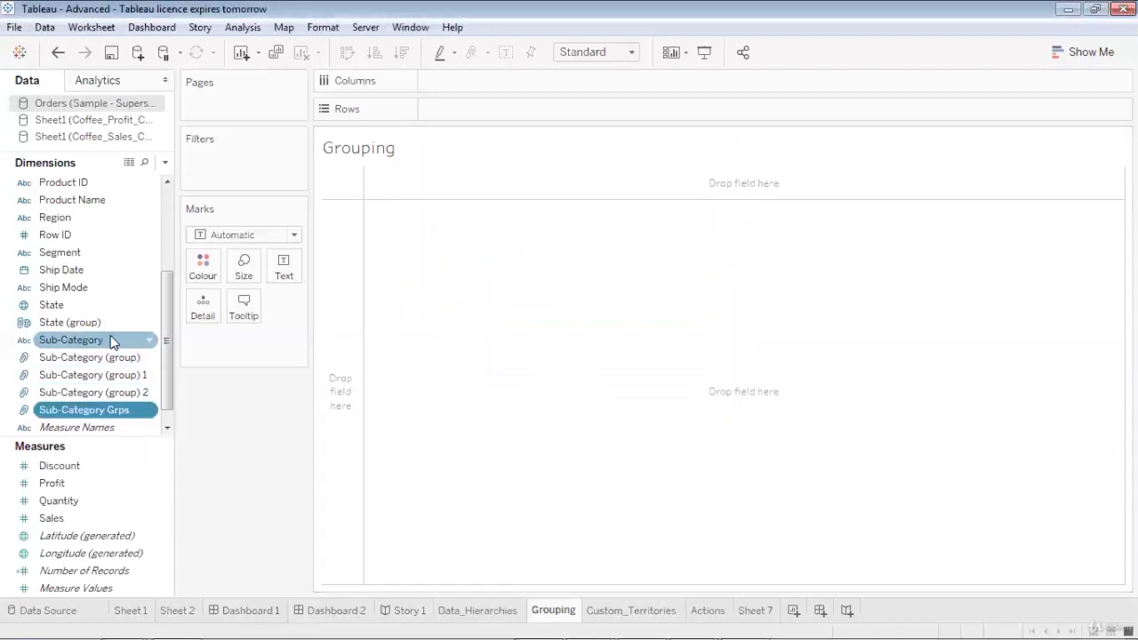
Build a vertical bar chart of Sales by Sub-Category on the Grouping sheet
drag(109, 340, 517, 80)
drag(71, 520, 467, 109)
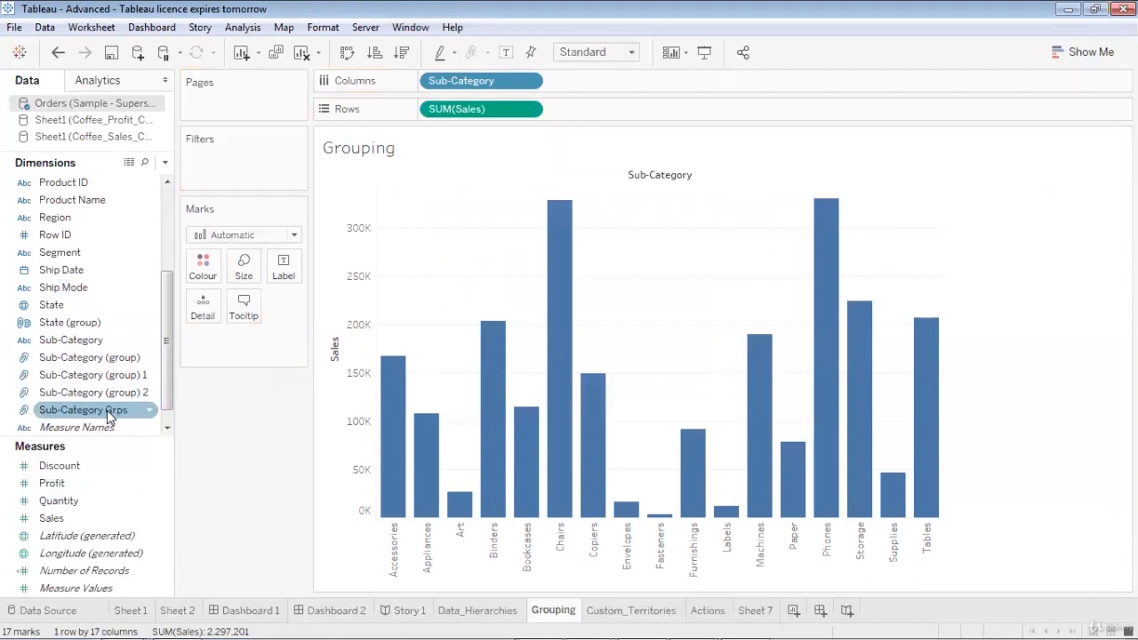
Colour the bars by Sub-Category Grps and label them with Sales and Sub-Category Grps
drag(107, 410, 218, 271)
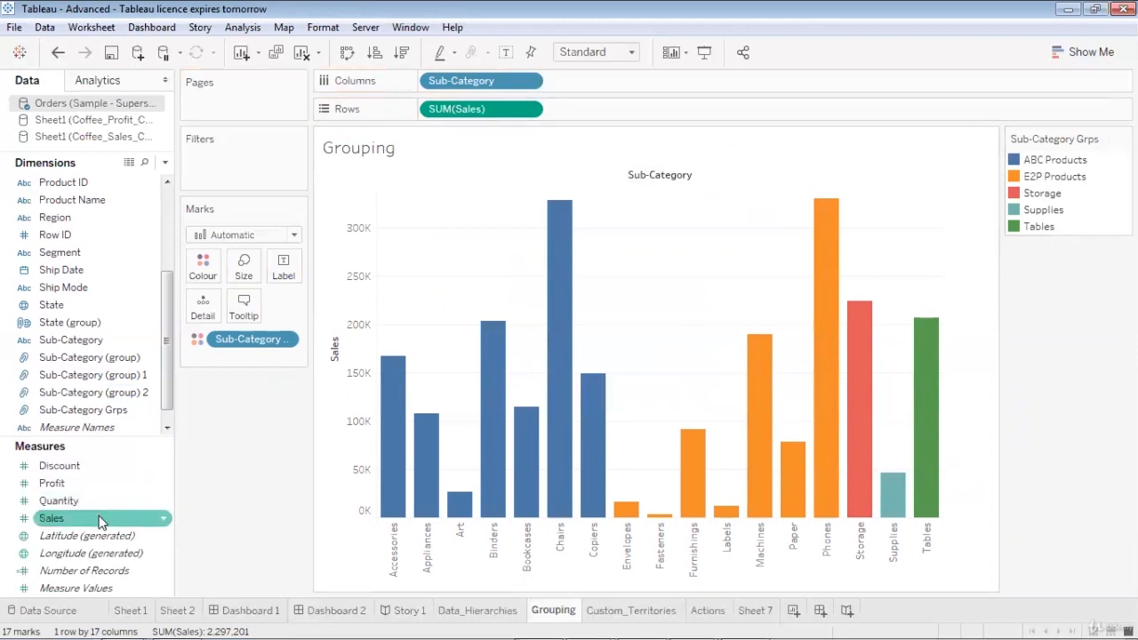
drag(99, 518, 283, 278)
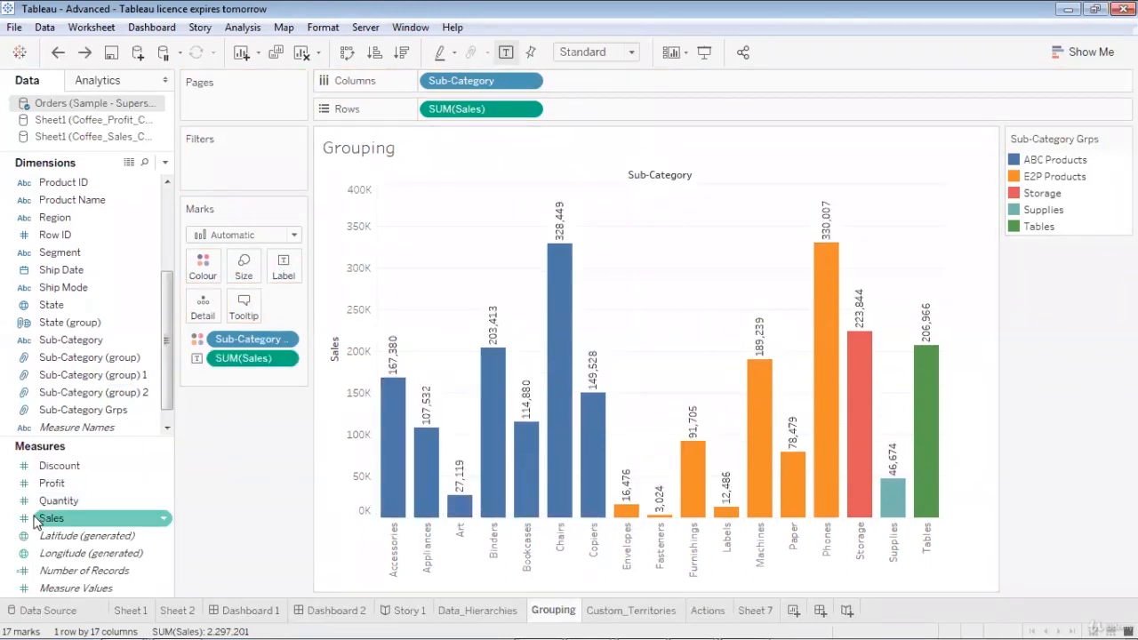
drag(89, 410, 284, 266)
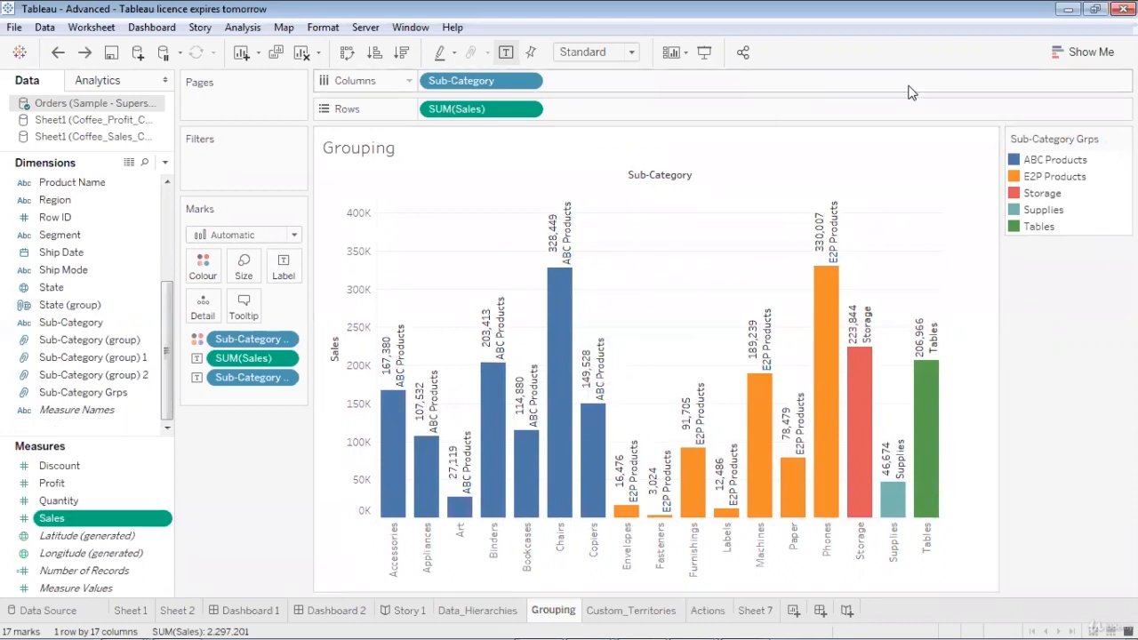
Clear the Custom_Territories sheet and build a filled map of Sales by State on it
click(625, 611)
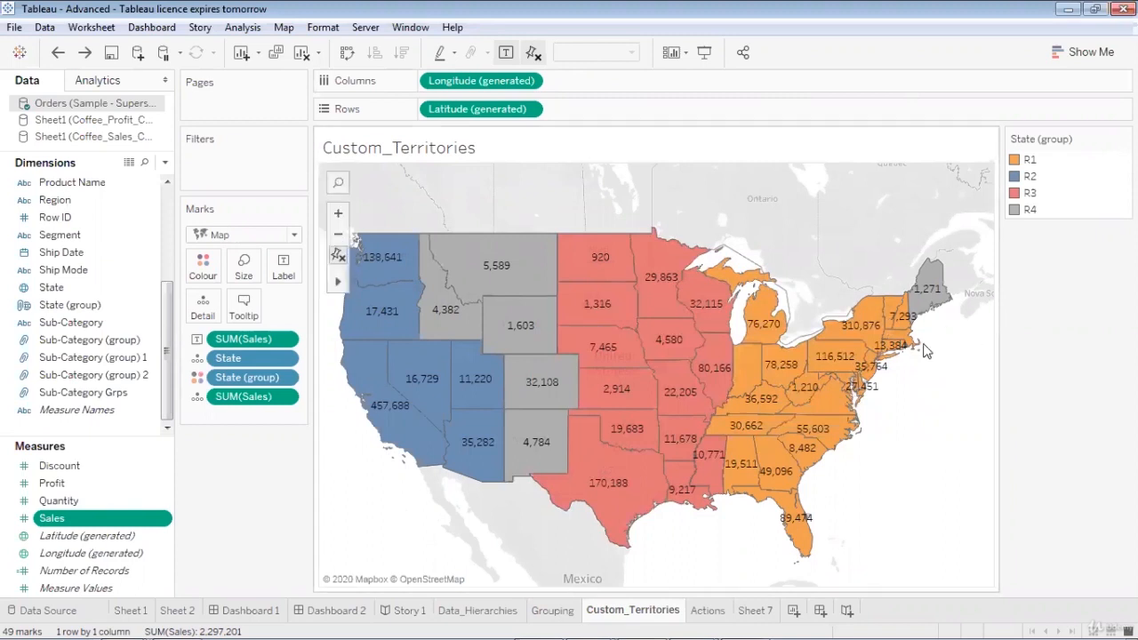
click(299, 55)
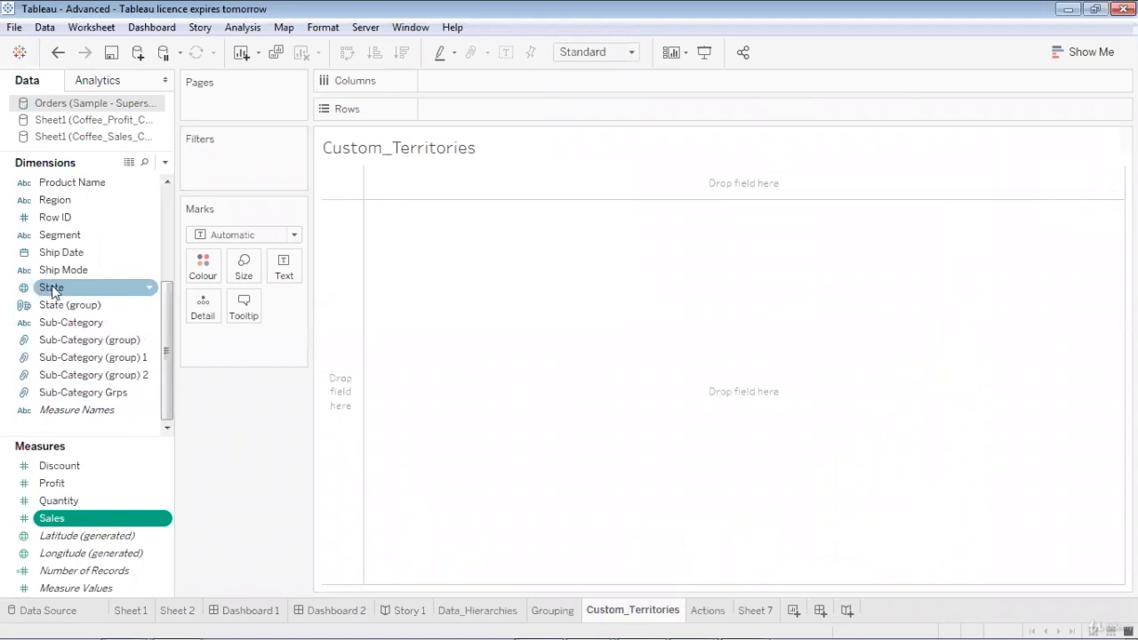
drag(52, 289, 482, 81)
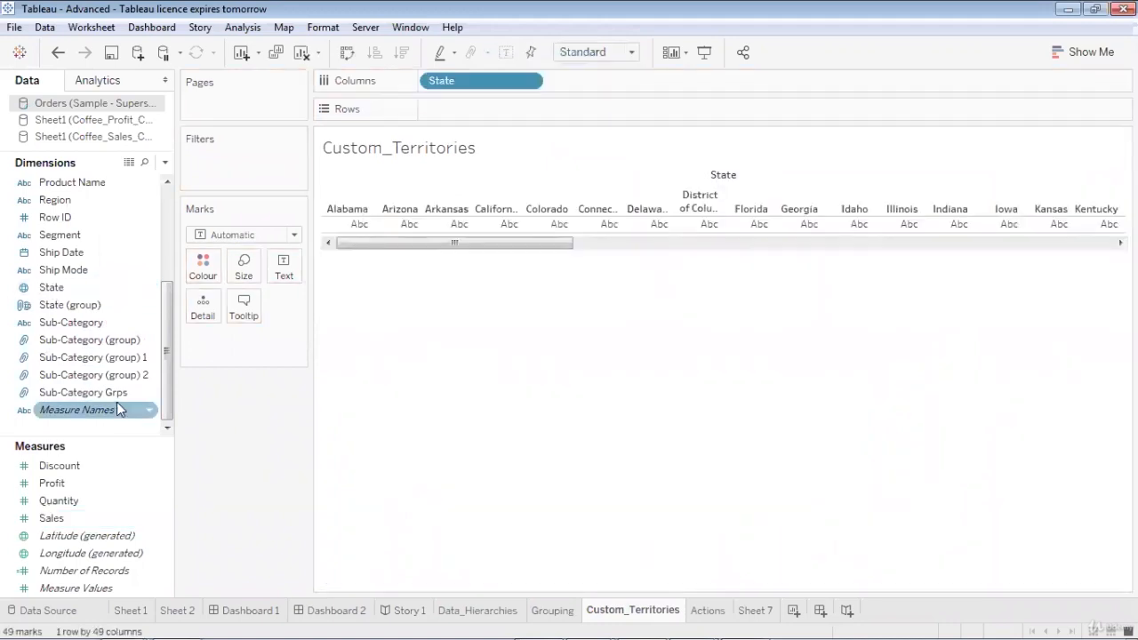
drag(76, 518, 470, 113)
click(1070, 53)
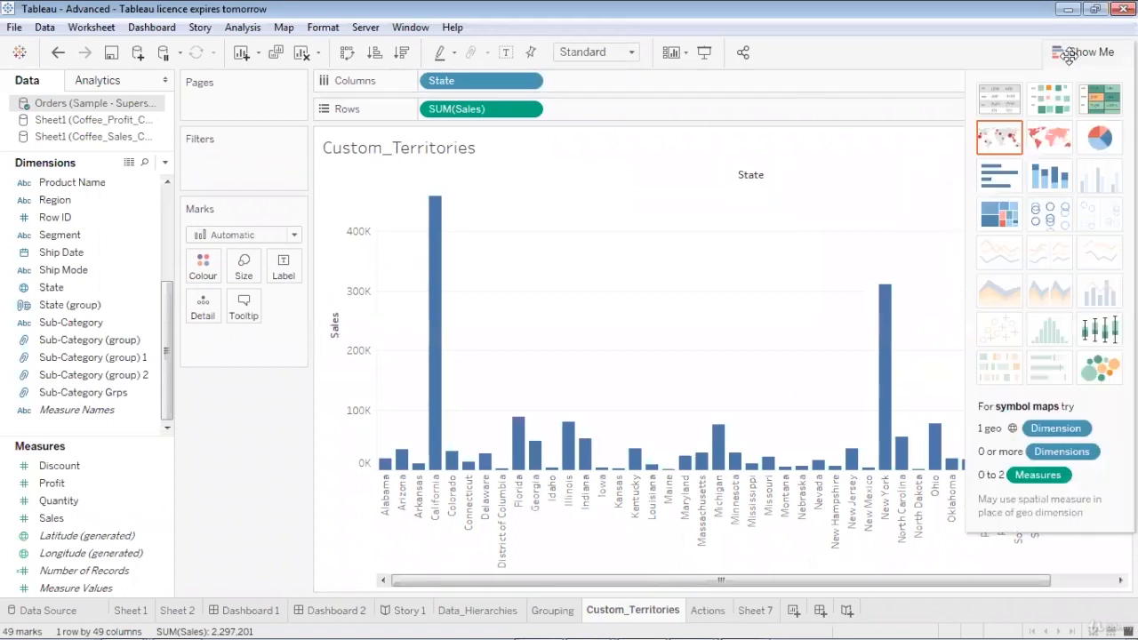
click(1043, 142)
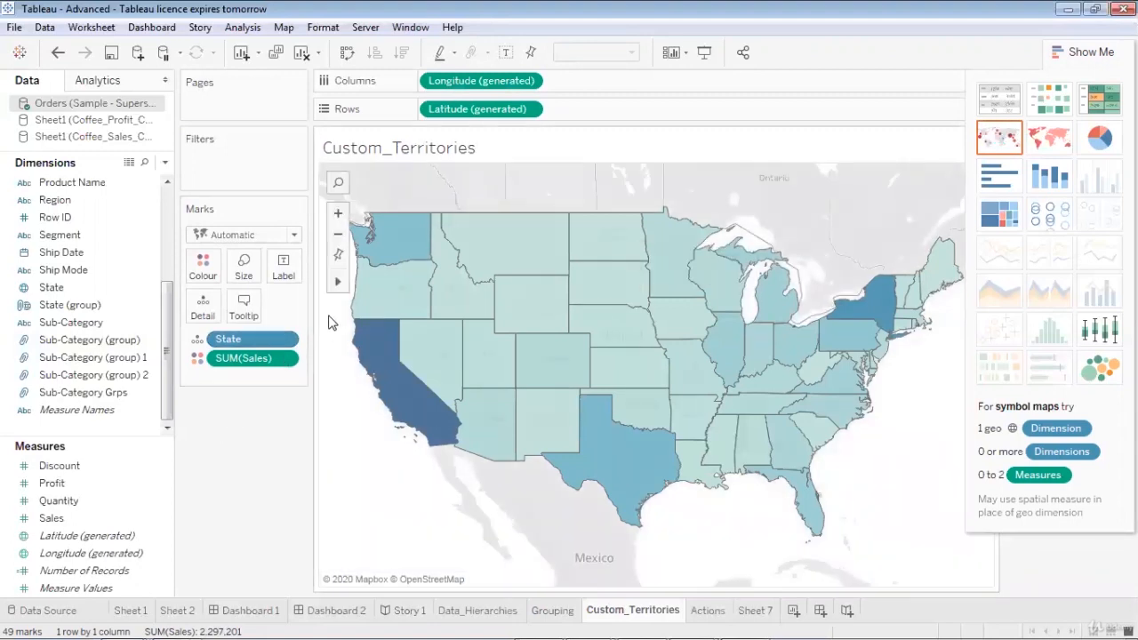
Group the eight western states on the map, from Washington and Montana down to California and Arizona
mouse_move(385, 245)
drag(385, 245, 478, 429)
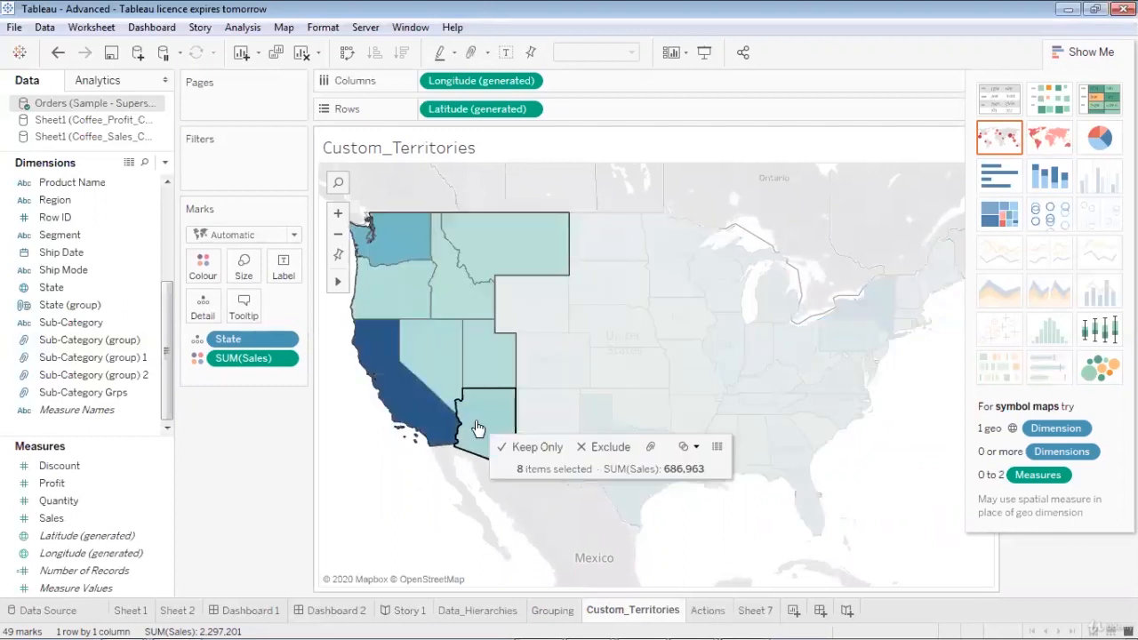
mouse_move(485, 424)
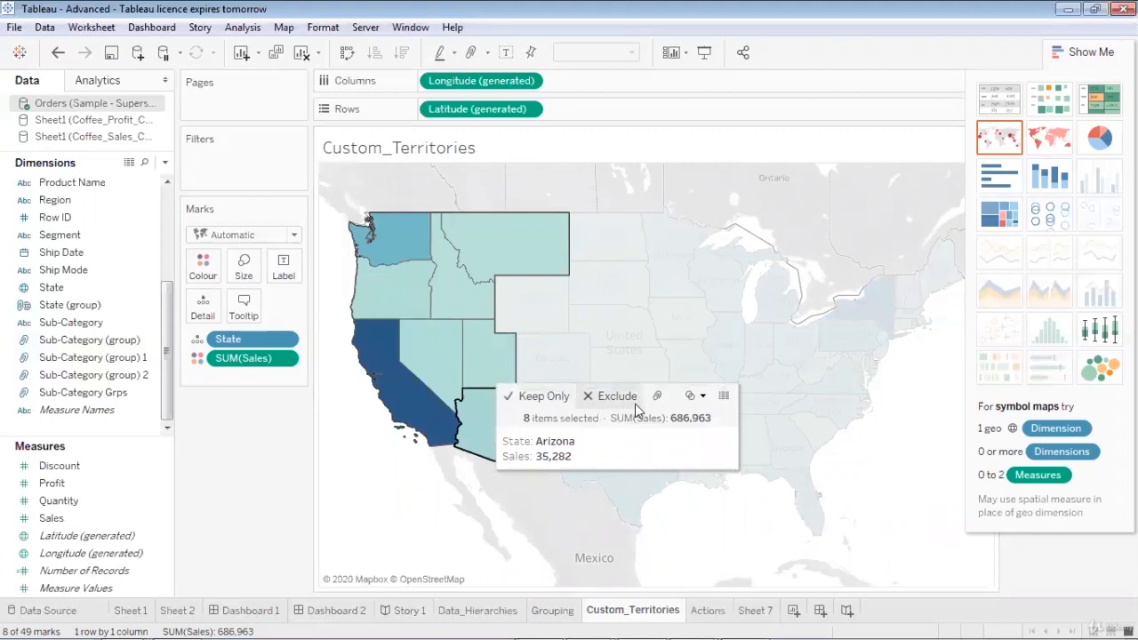
click(657, 398)
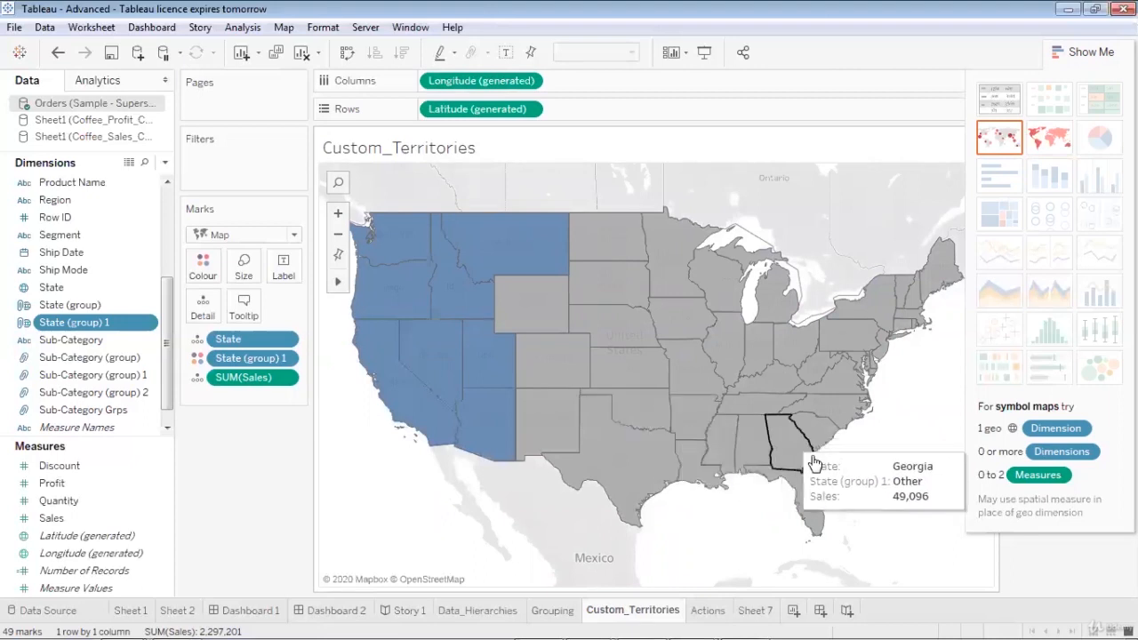
Group the 16 eastern states on the map, from Maine down to South Carolina, and clear the selection
mouse_move(844, 506)
mouse_down()
mouse_move(805, 355)
mouse_move(809, 293)
mouse_move(889, 258)
mouse_move(929, 291)
mouse_up()
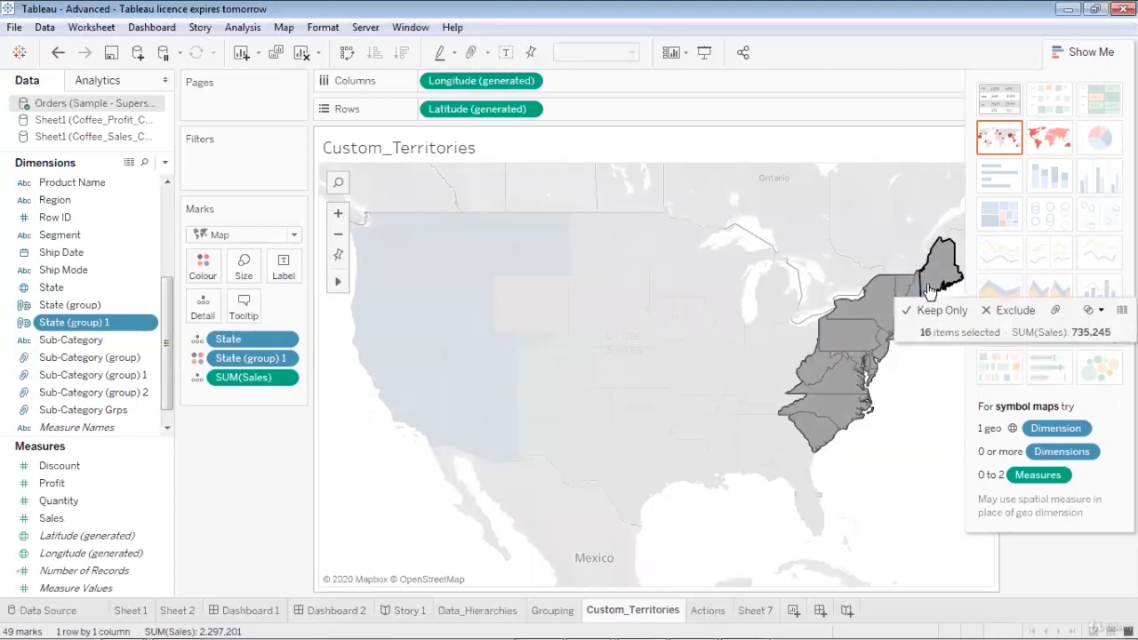
click(1056, 313)
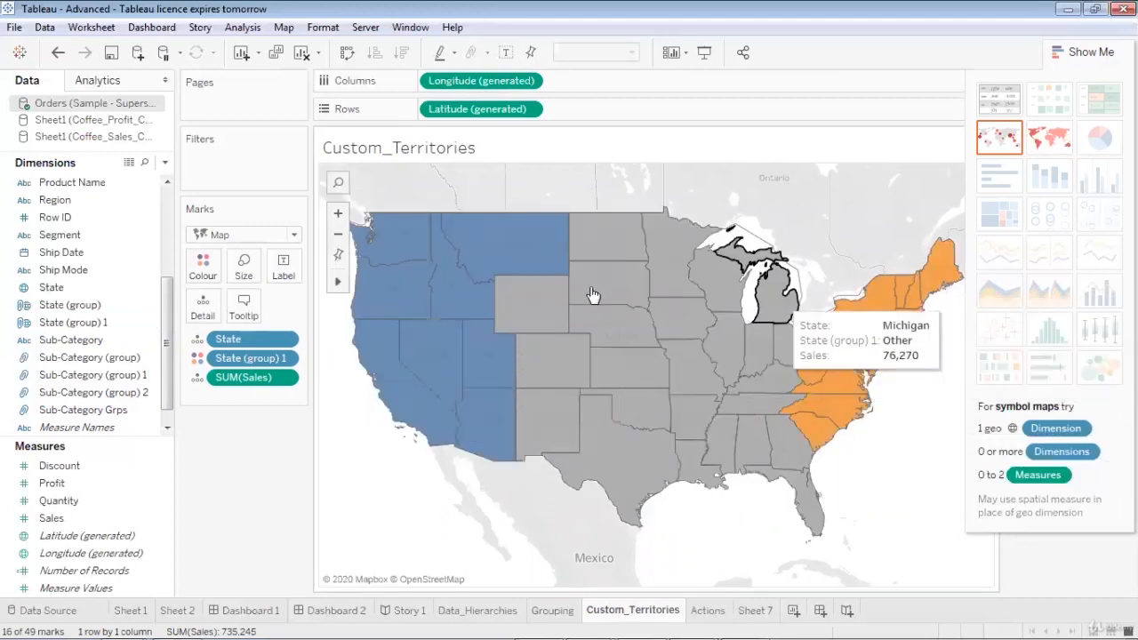
click(686, 546)
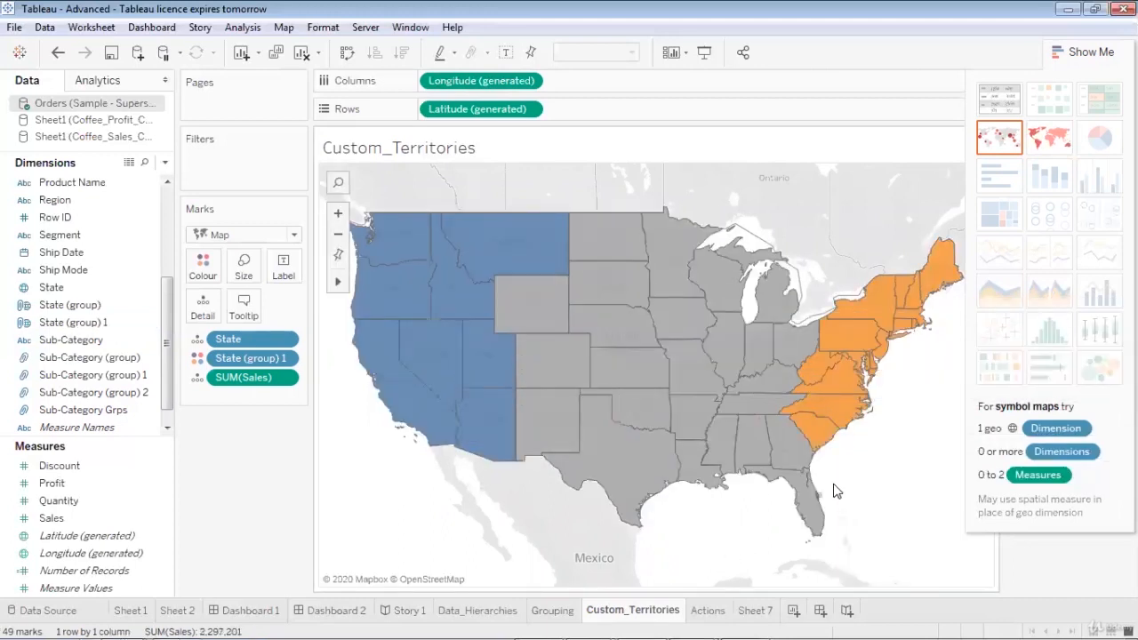
Group the seven southern states from New Mexico to Florida on the map, and hide the chart type suggestions
drag(835, 491, 576, 463)
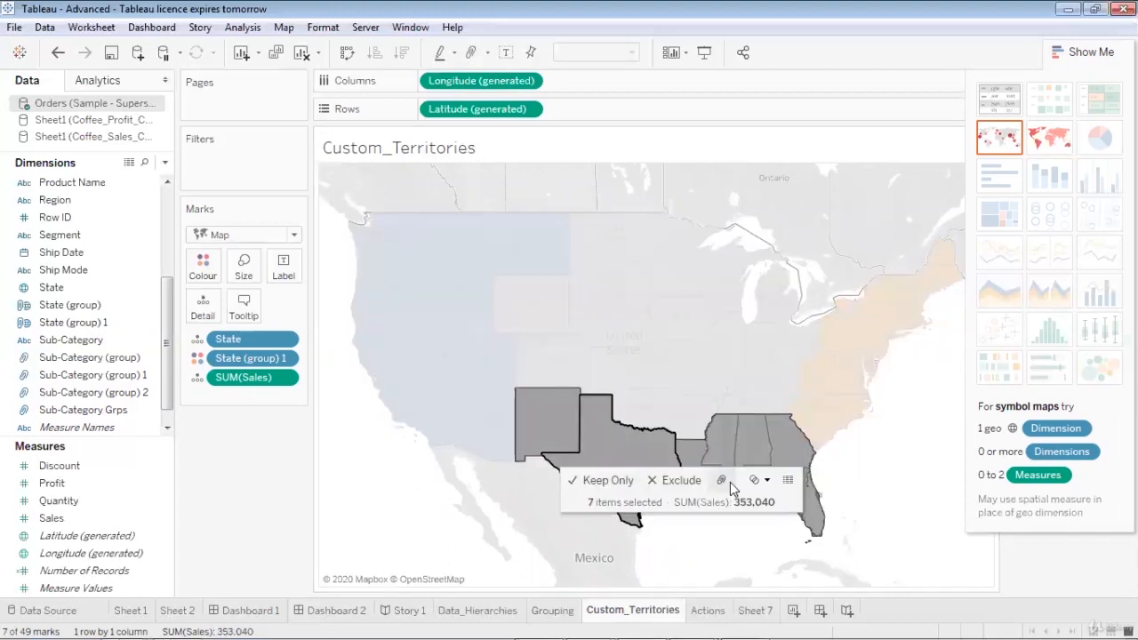
click(727, 482)
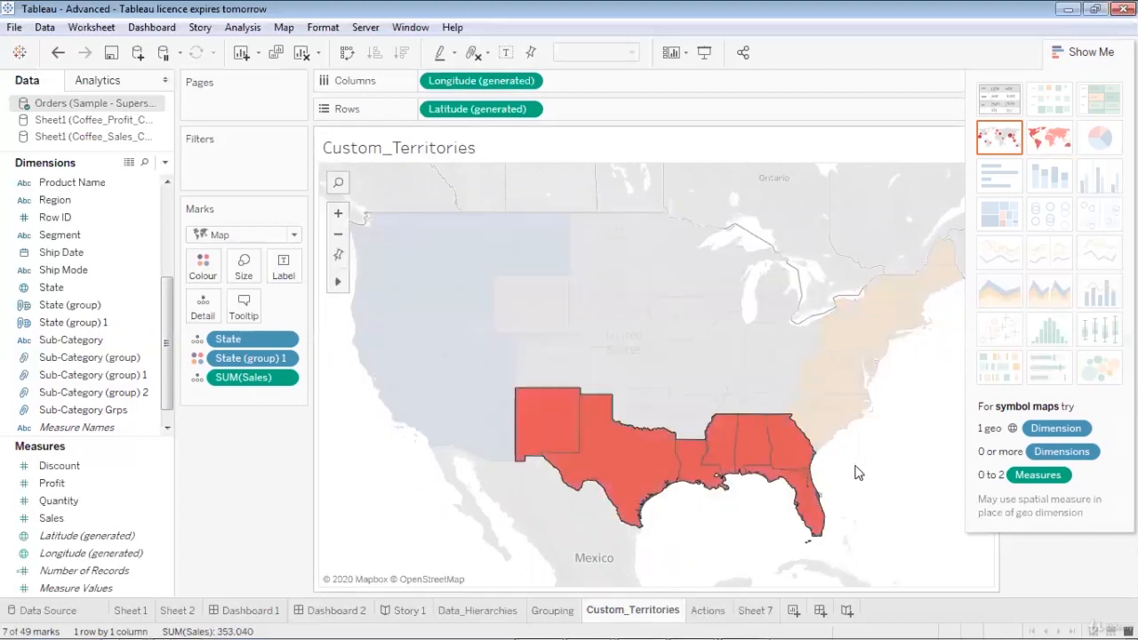
click(1085, 54)
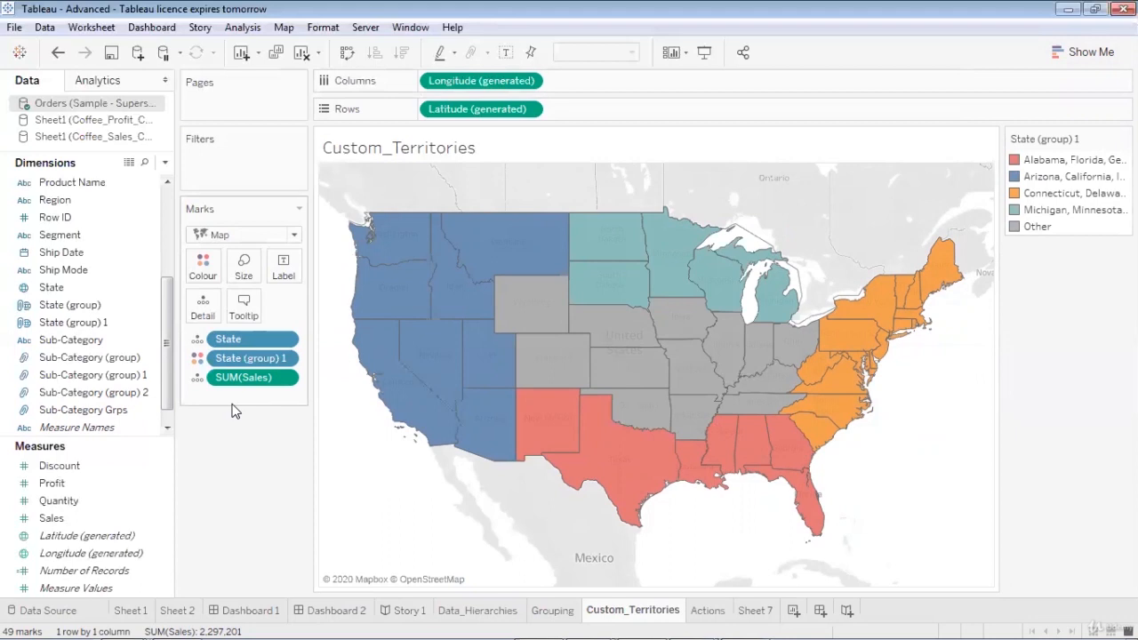
Edit the State (group) 1 field and rename its "Alabama, Florida, Georgia and 4 more" group as S1
click(165, 428)
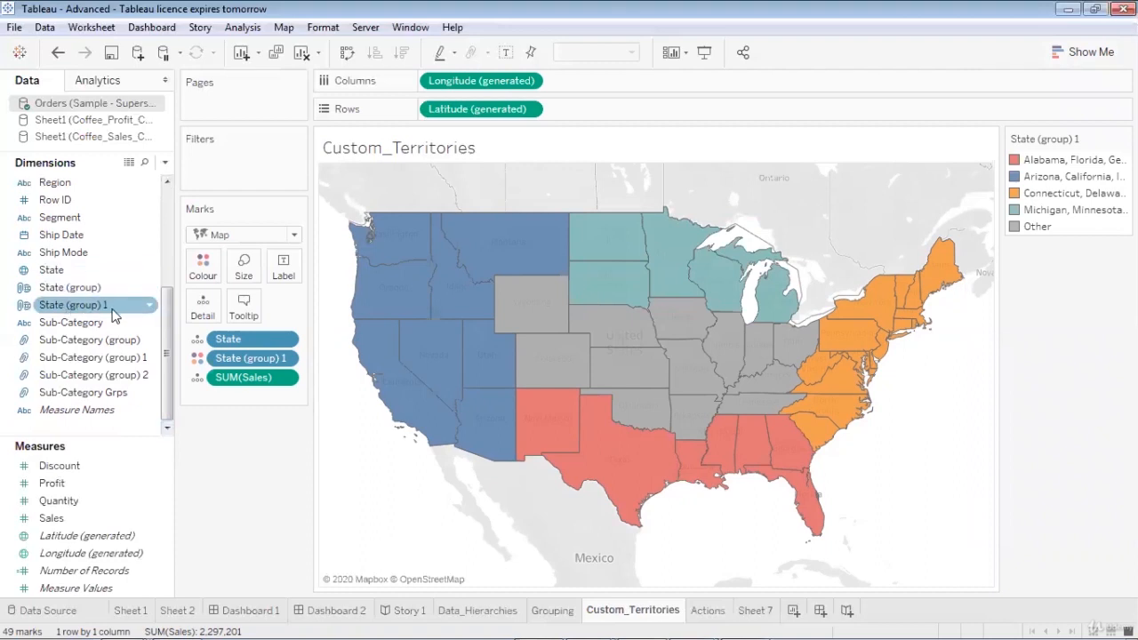
right_click(152, 306)
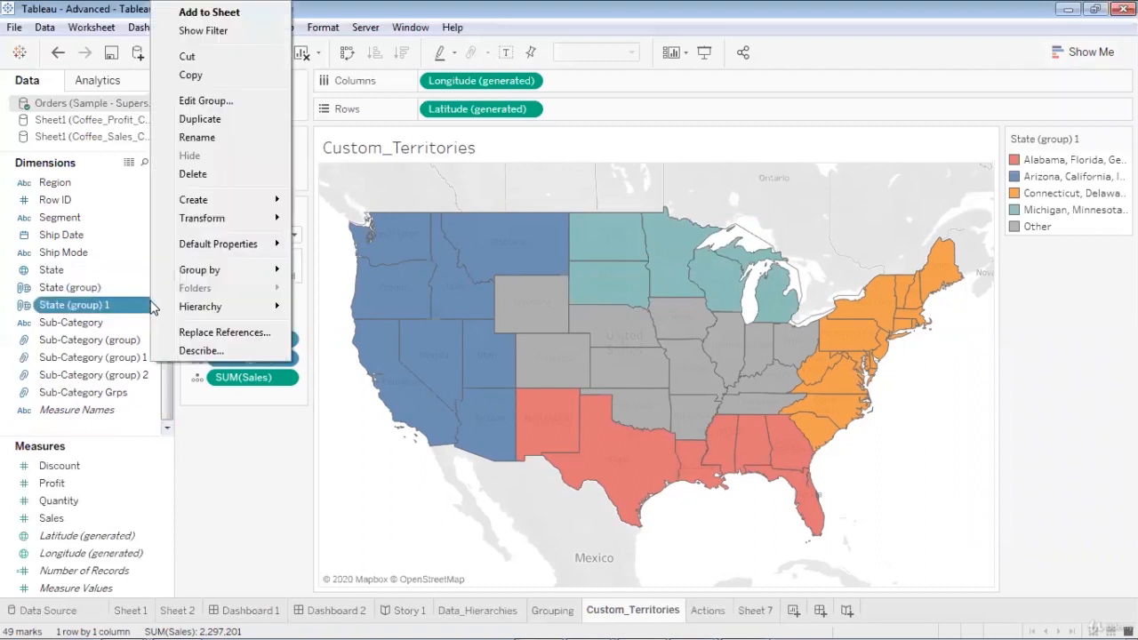
click(205, 101)
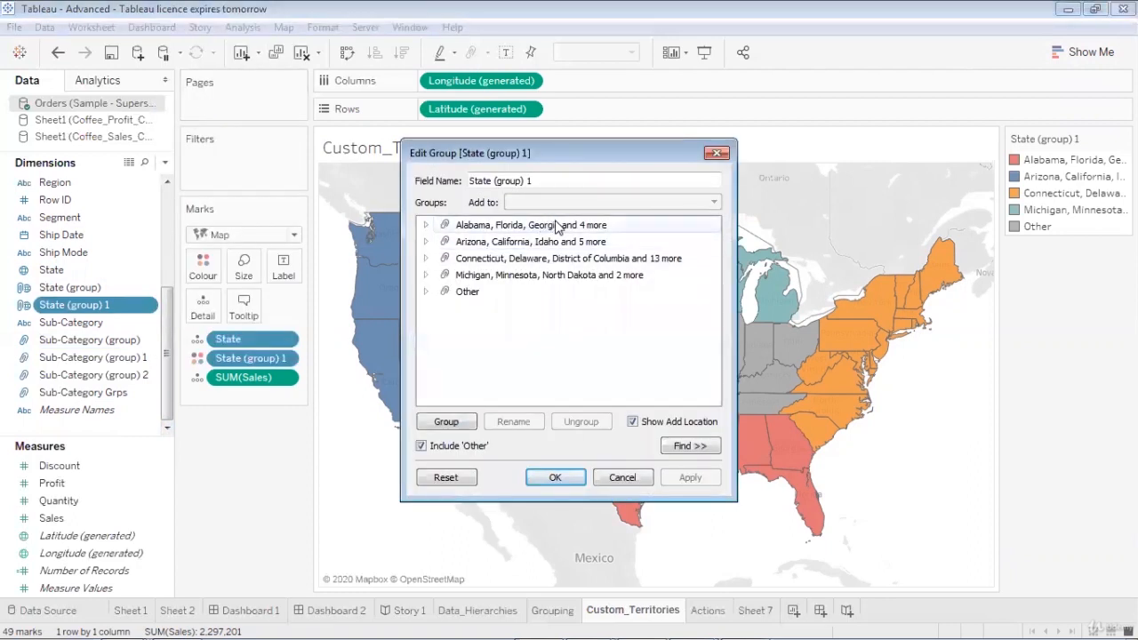
click(426, 226)
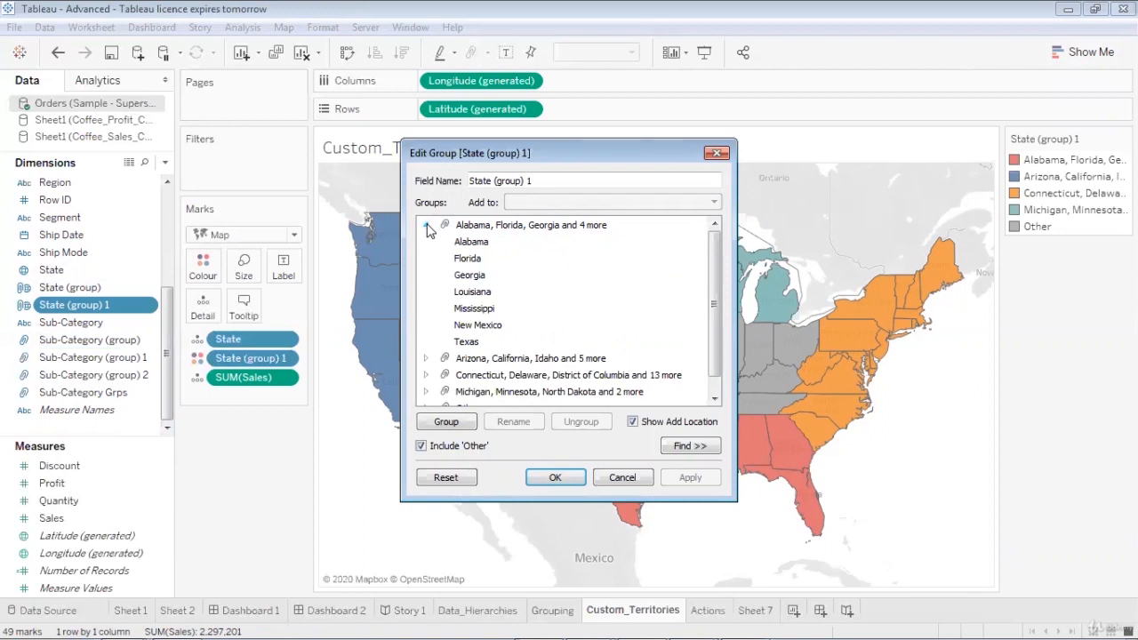
right_click(479, 230)
click(498, 254)
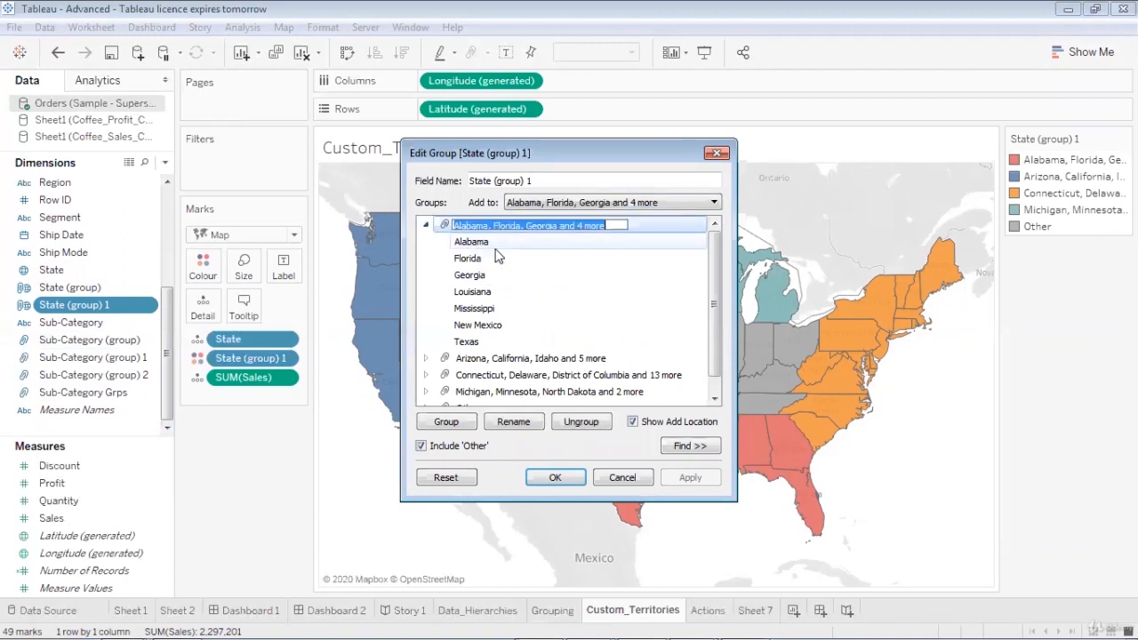
text(S1)
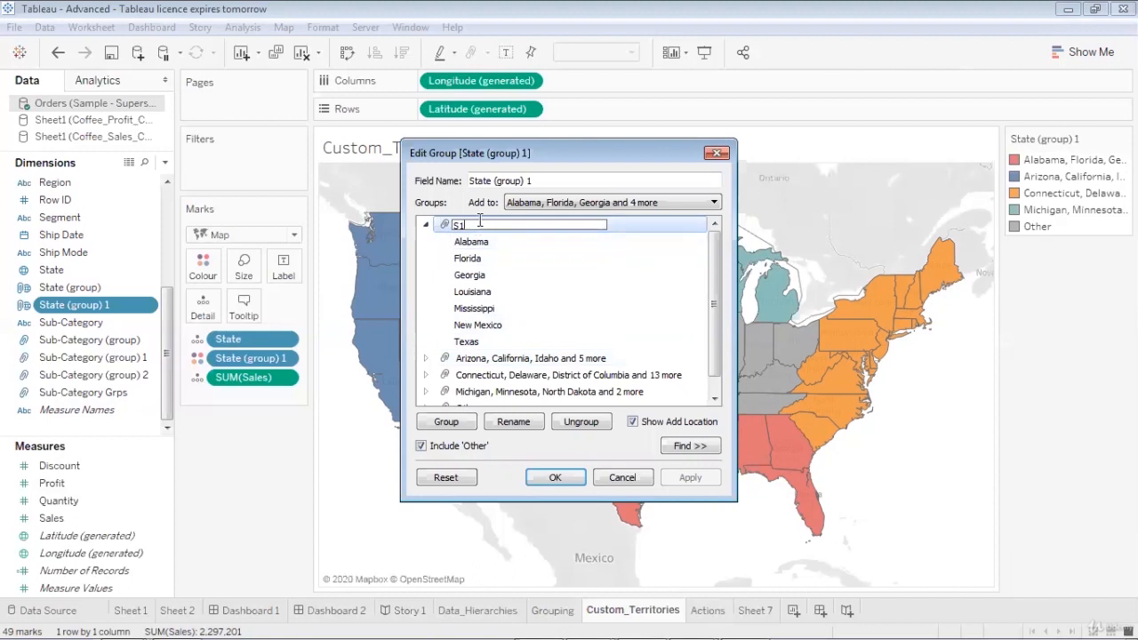
Change the S1 group's name to Southern and rename the "Arizona, California, Idaho and 5 more" group as Western
key(BackSpace)
text(outhern)
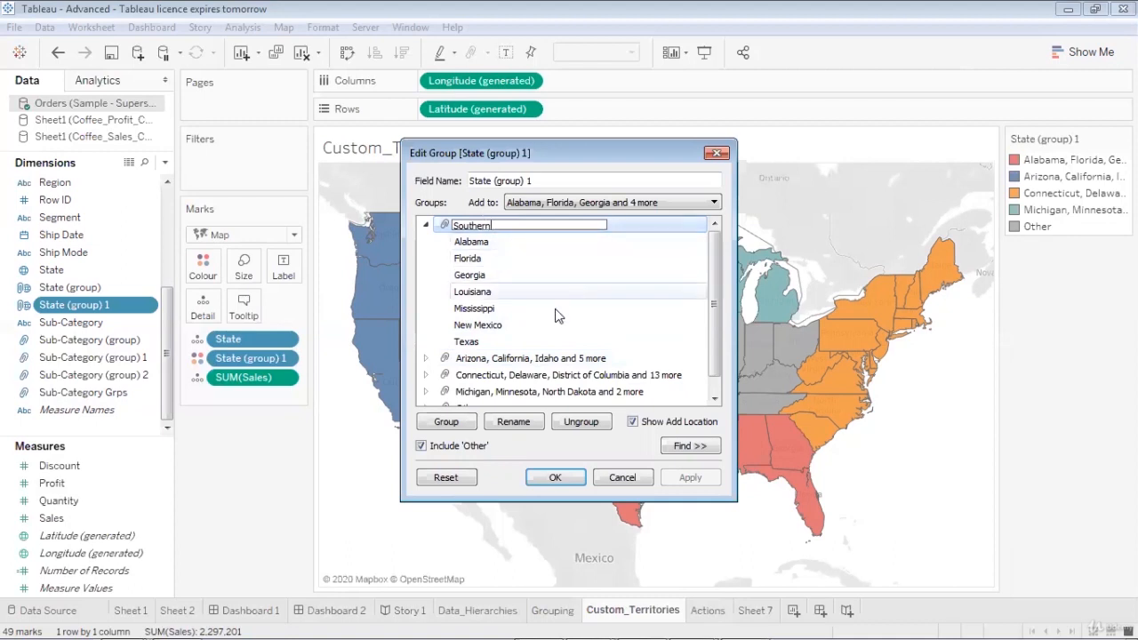
click(545, 358)
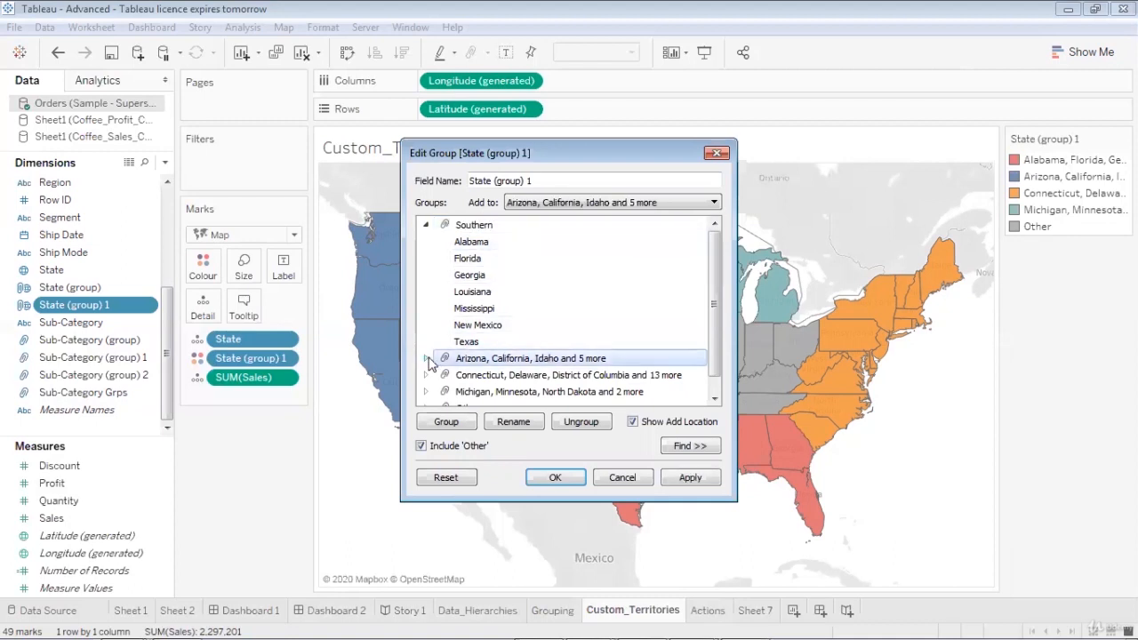
right_click(475, 359)
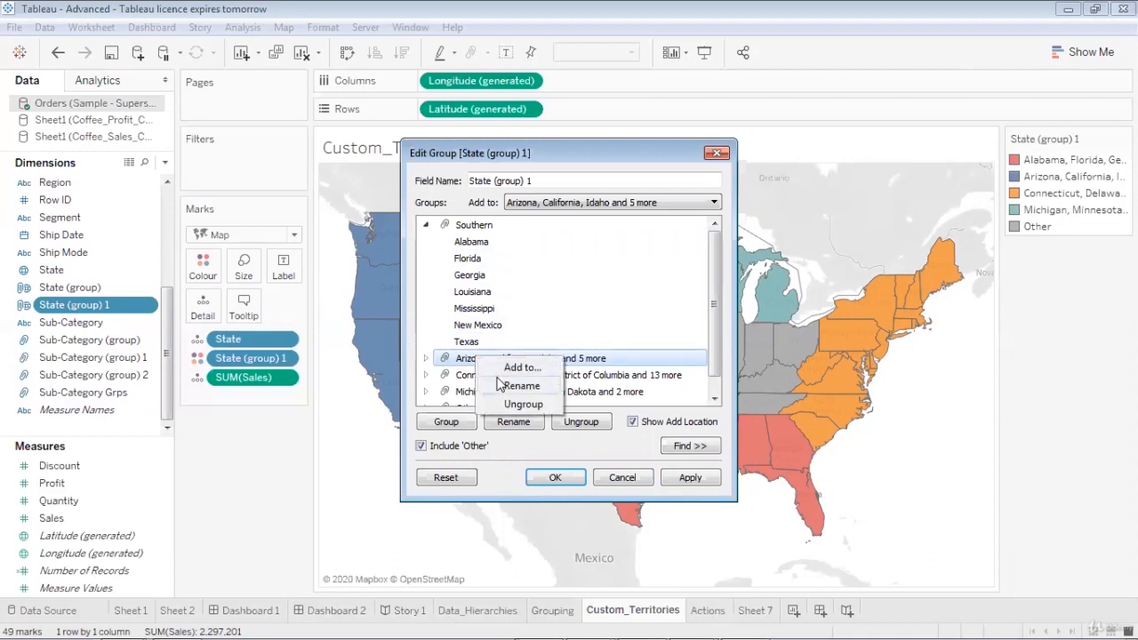
click(499, 385)
text(Western)
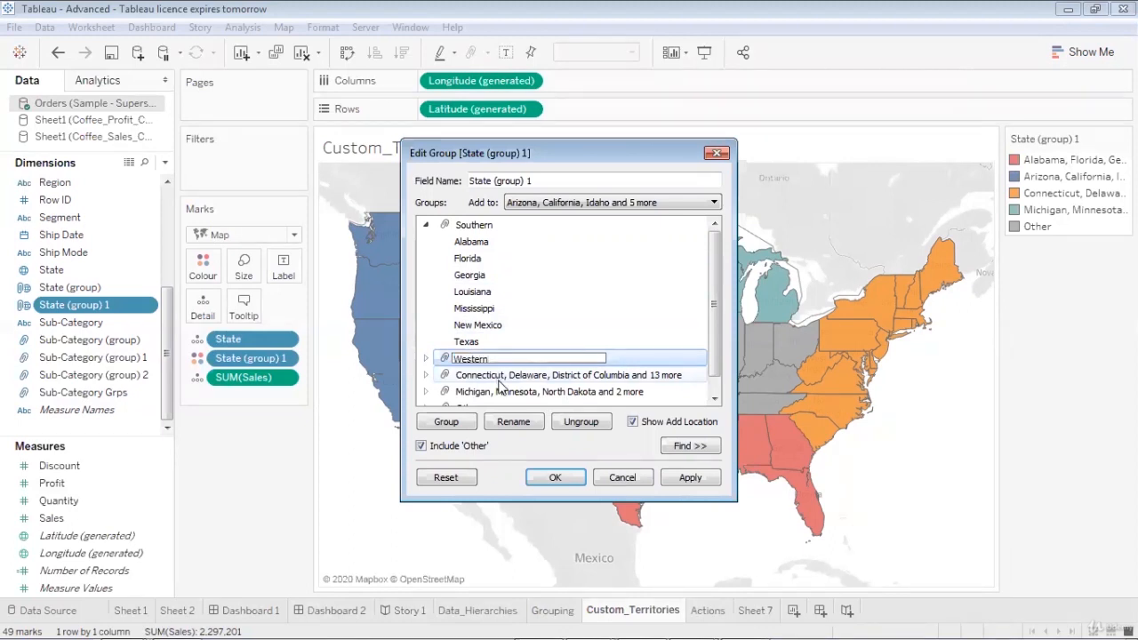
Rename the "Connecticut, Delaware, District of Columbia and 13 more" group as Eastern and the "Michigan, Minnesota, North Dakota and 2 more" group as Northern
click(501, 384)
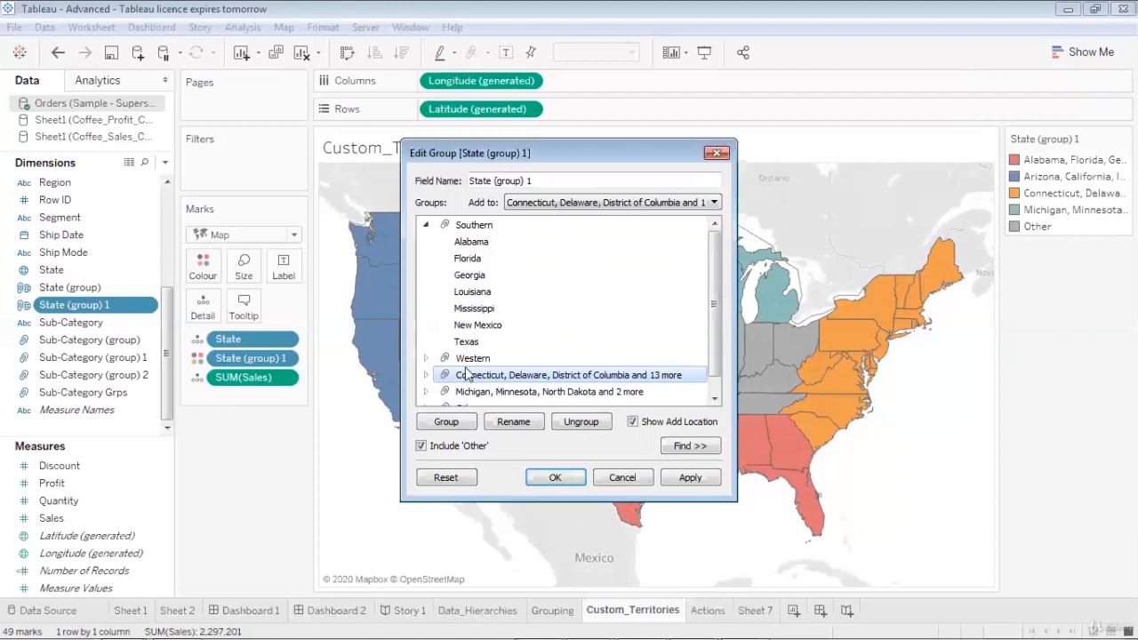
right_click(466, 375)
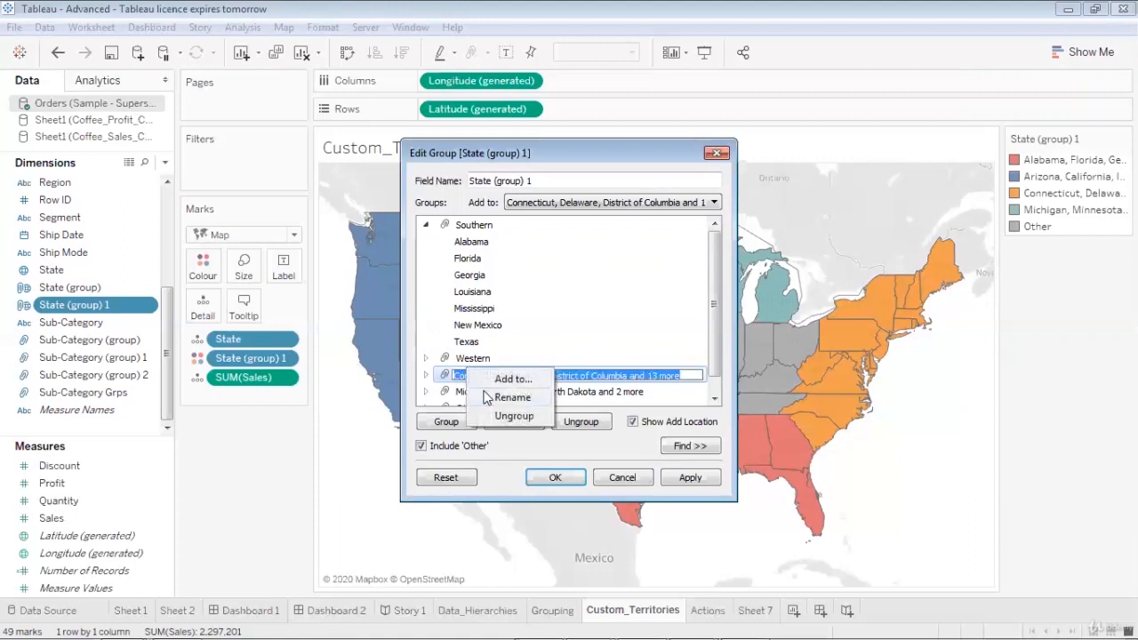
text(Eastern)
click(534, 393)
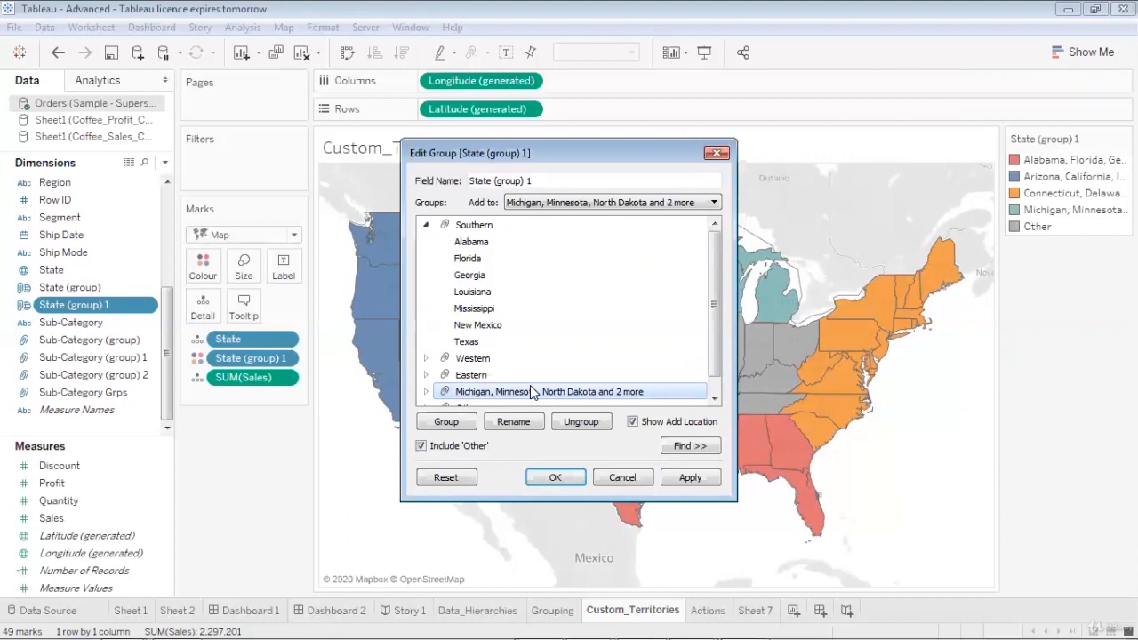
right_click(533, 393)
click(558, 415)
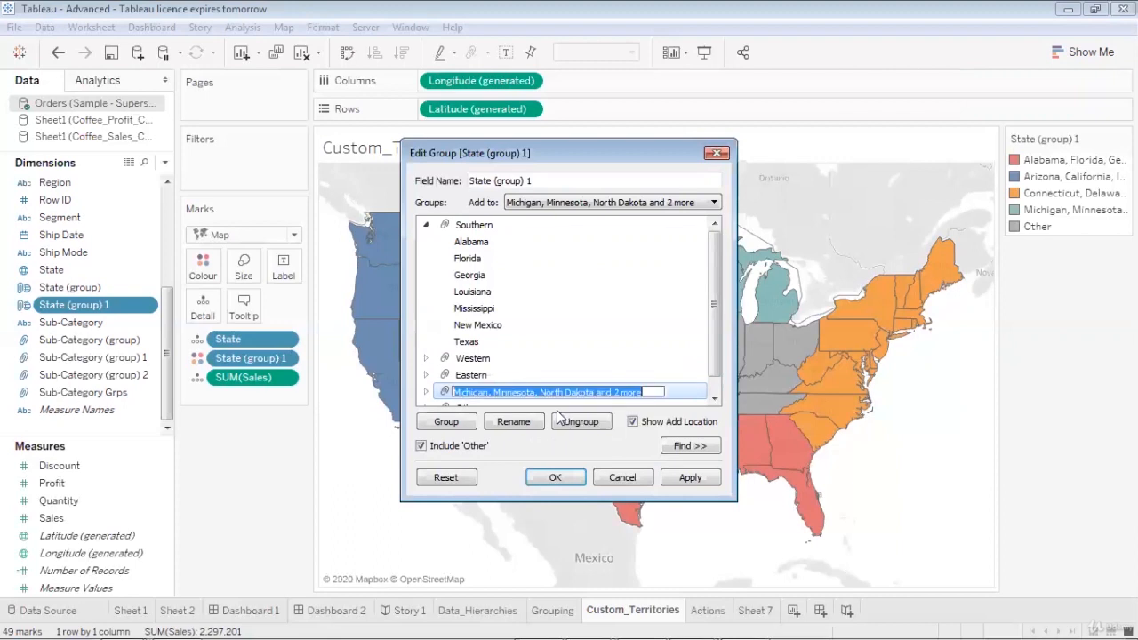
text(Northern)
click(622, 342)
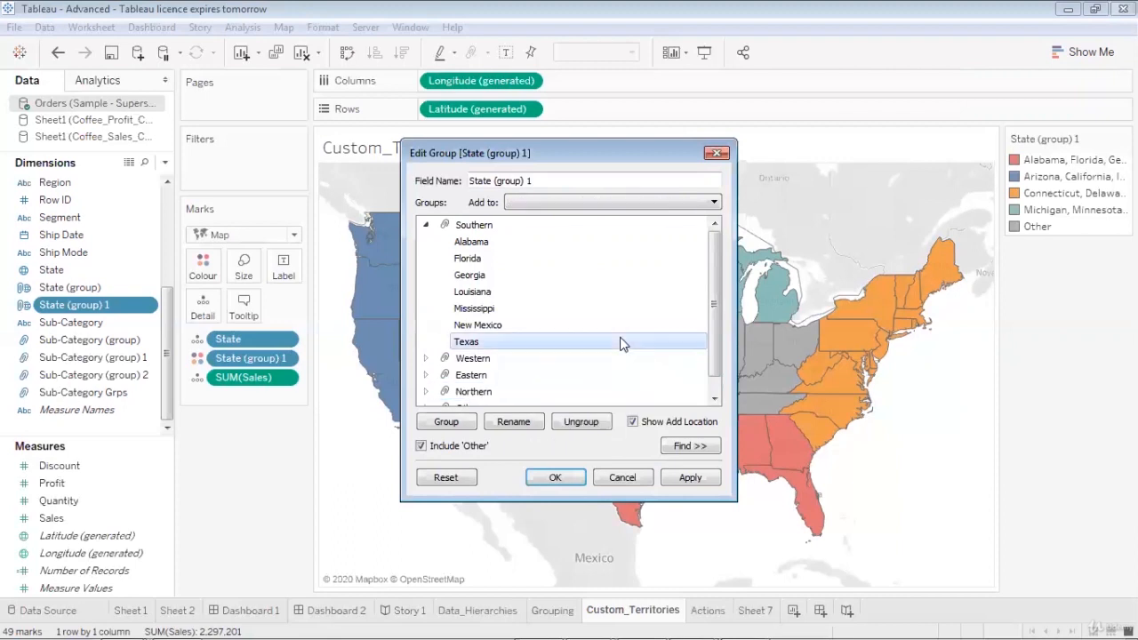
Rename the Other group as Central, then apply the group edits and close the group editor
scroll(712, 379, down, 1)
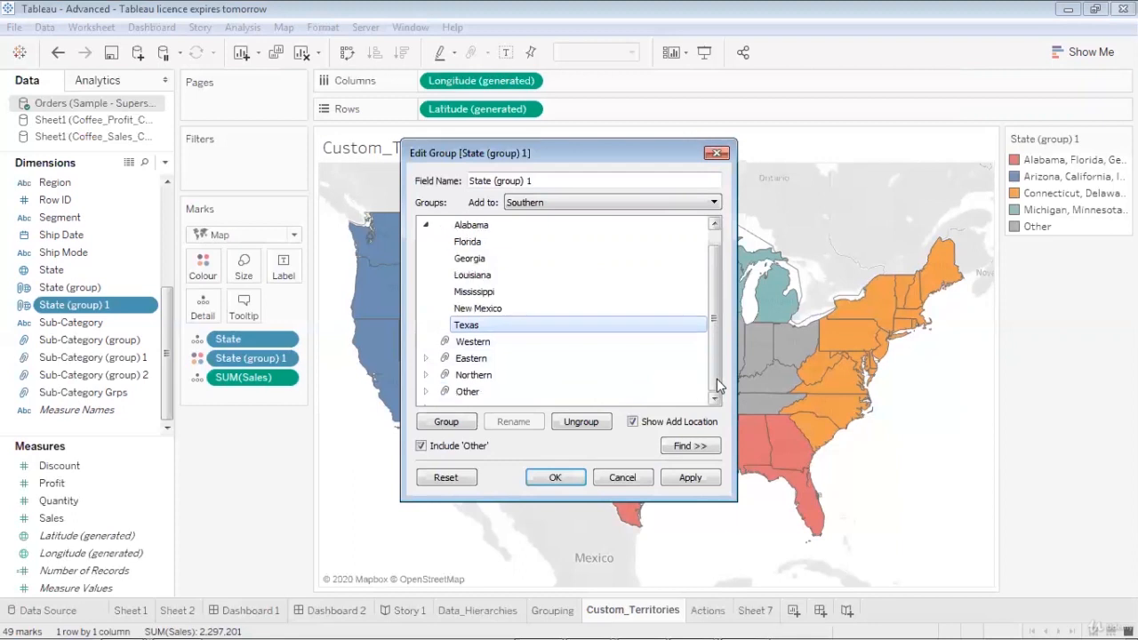
click(603, 393)
right_click(603, 399)
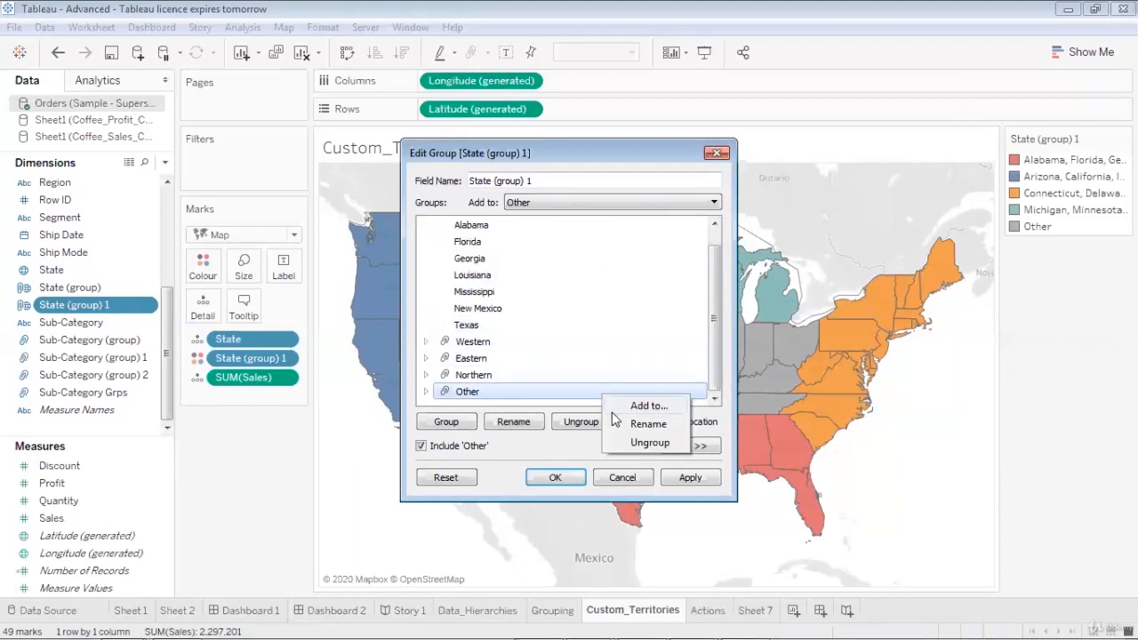
click(614, 425)
text(Ce)
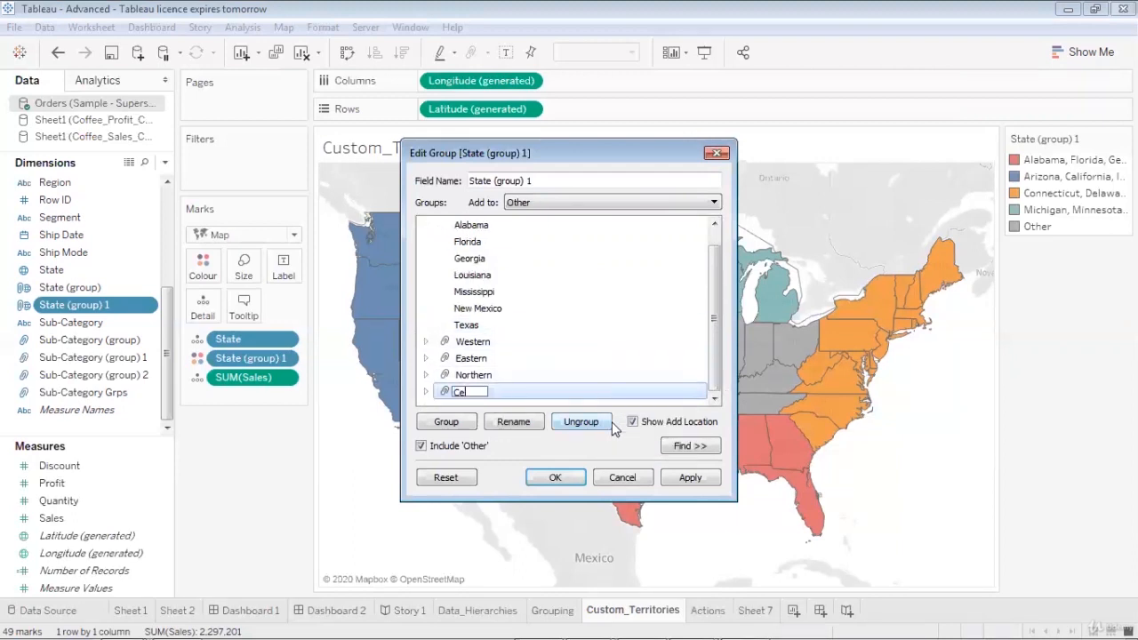
text(ntral)
click(642, 325)
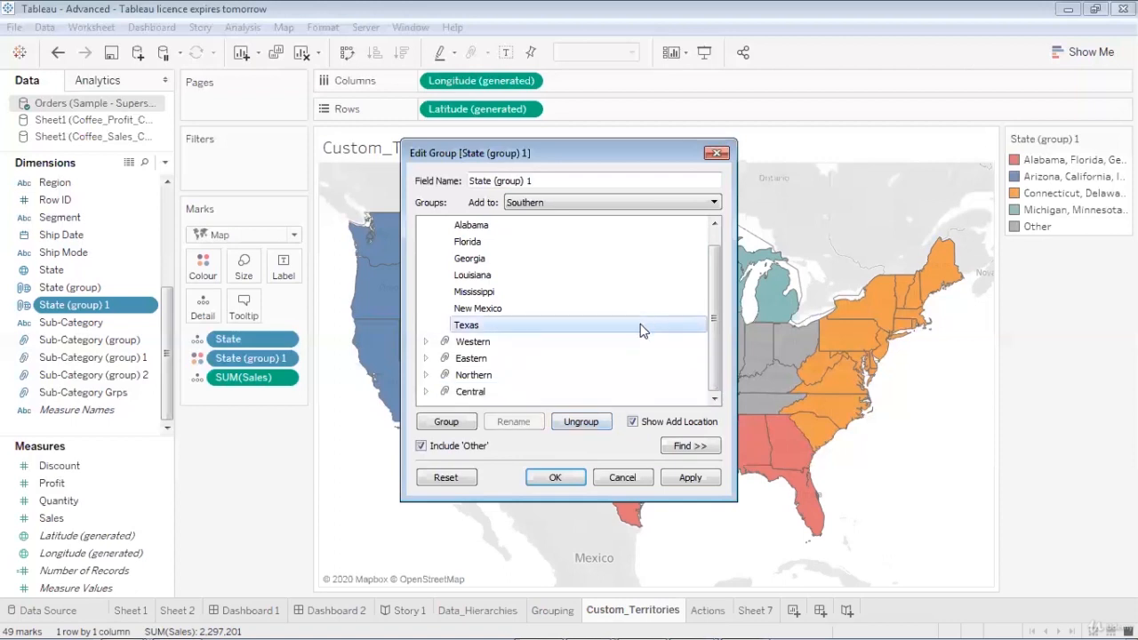
click(682, 477)
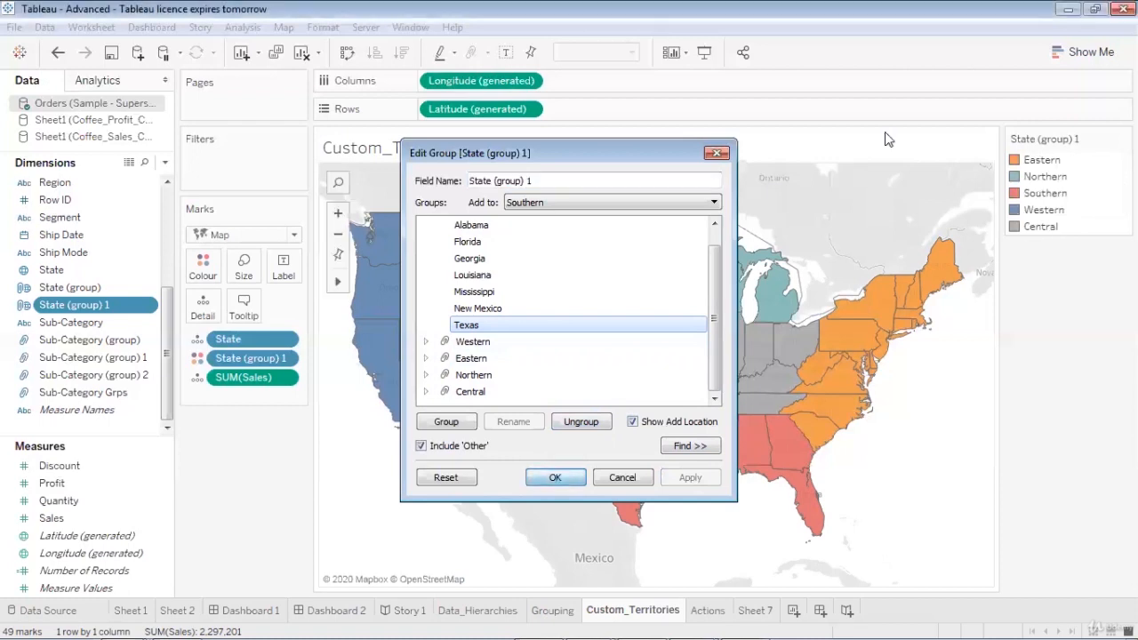
click(557, 477)
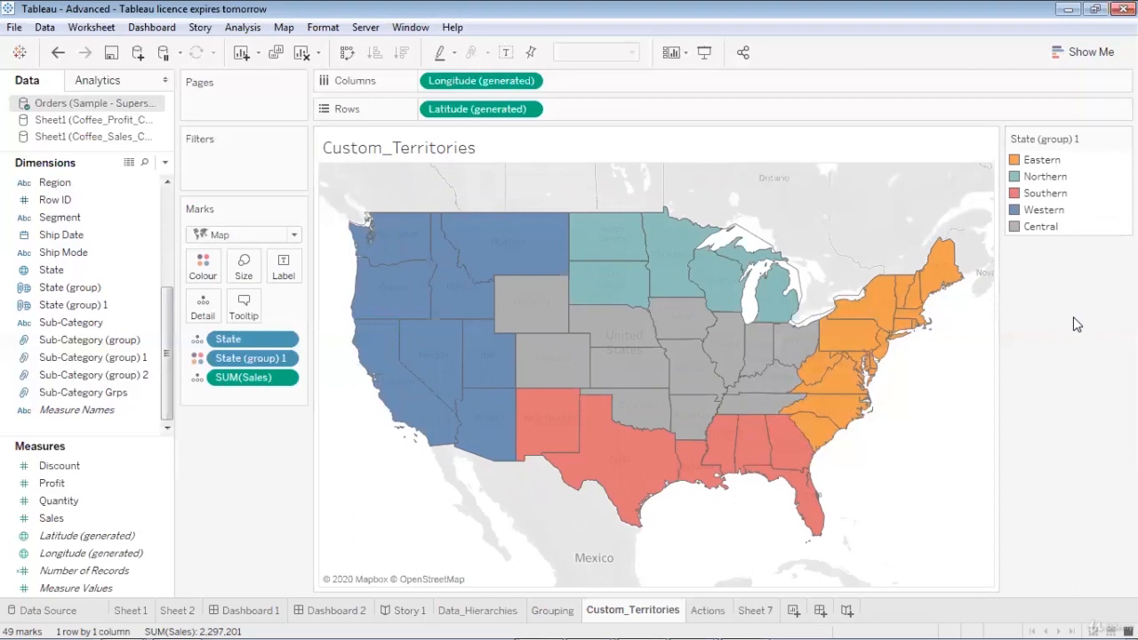
Label each state on the map with its State (group) 1 territory and its State name
click(85, 291)
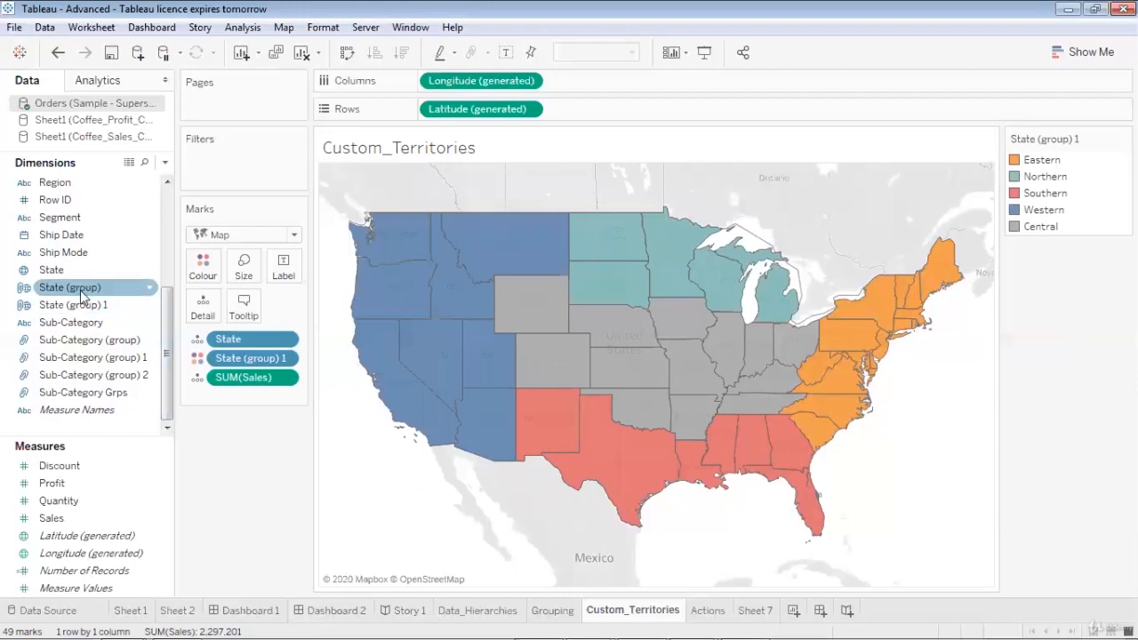
click(88, 307)
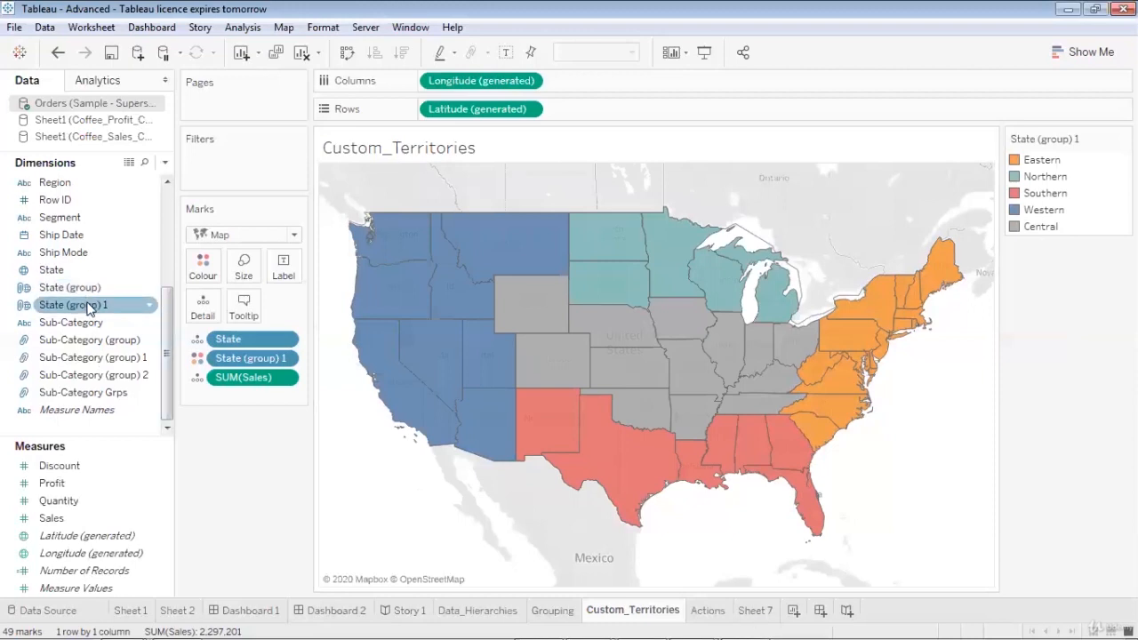
drag(88, 307, 197, 277)
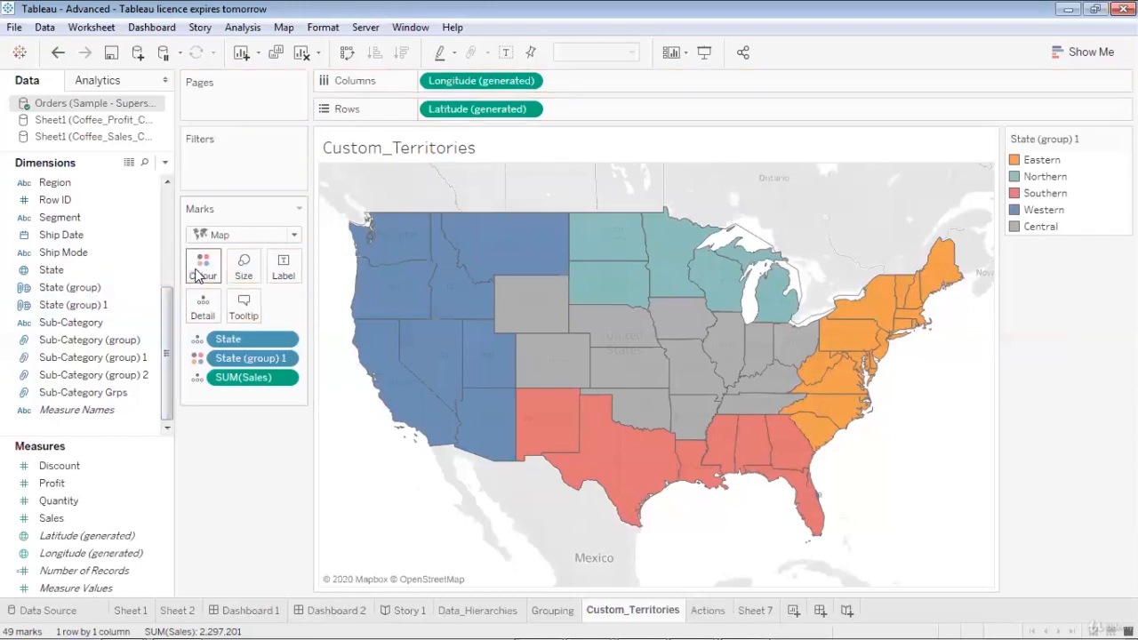
click(95, 305)
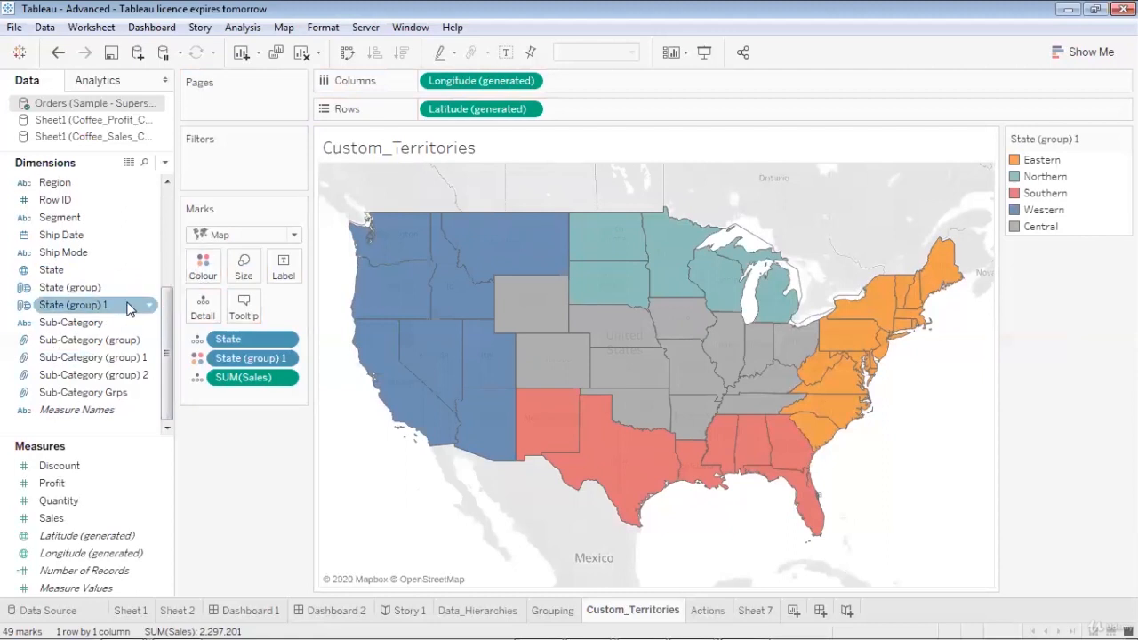
drag(96, 305, 285, 269)
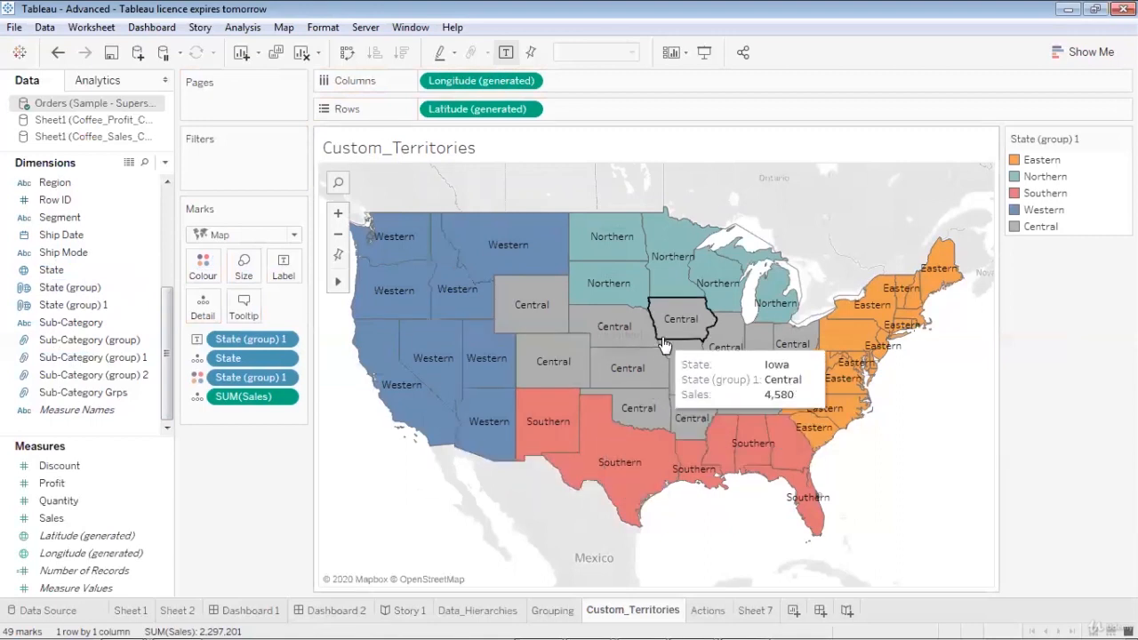
click(82, 267)
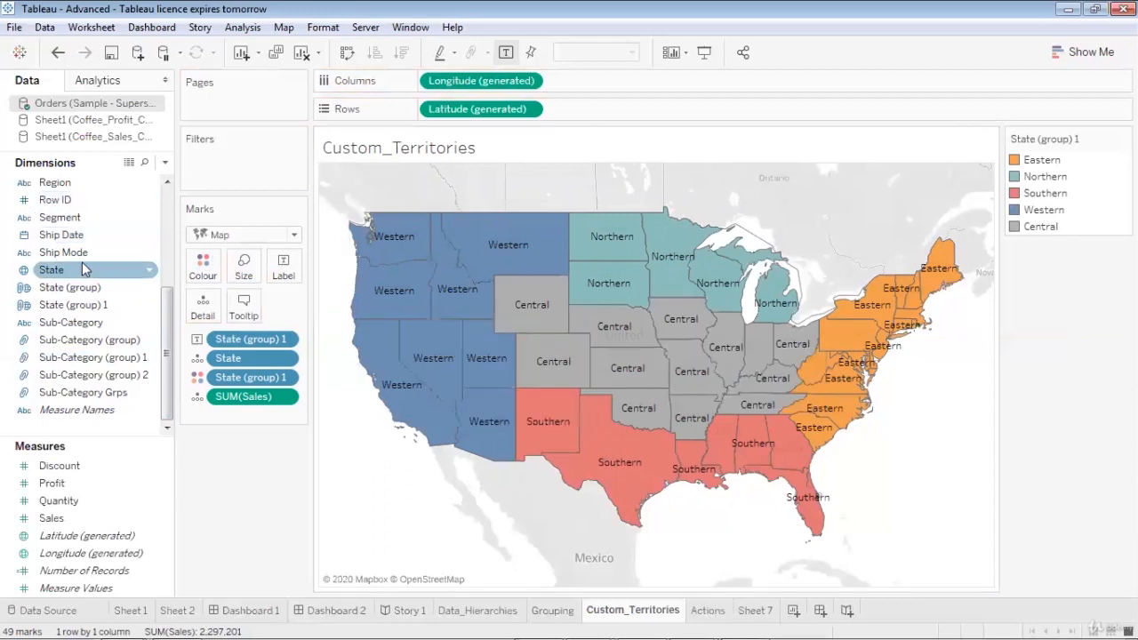
drag(80, 265, 283, 263)
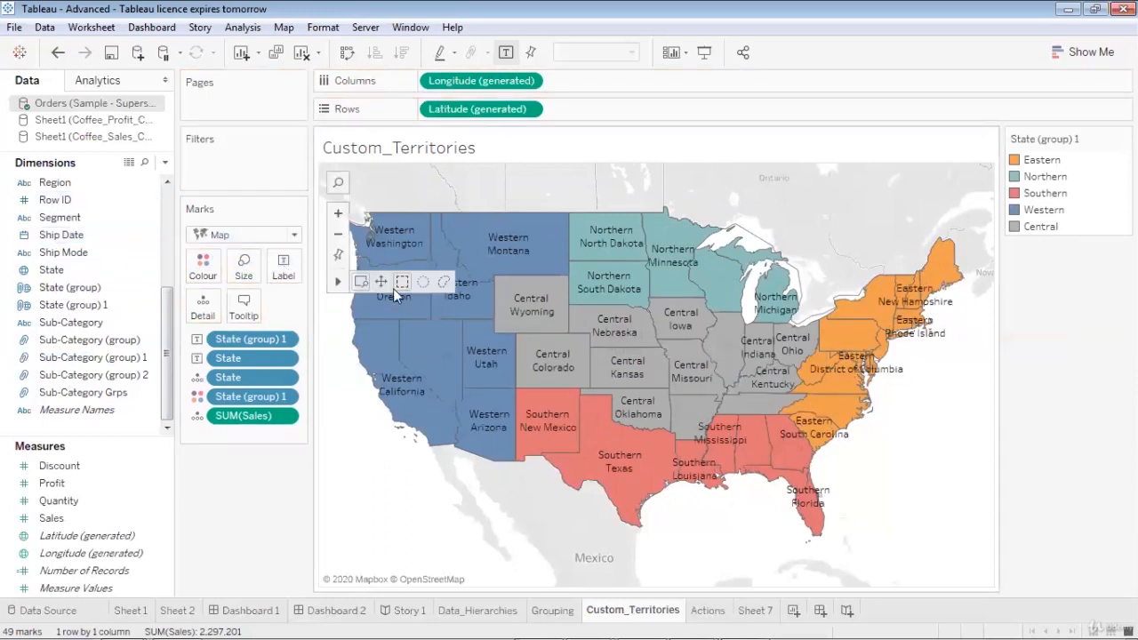